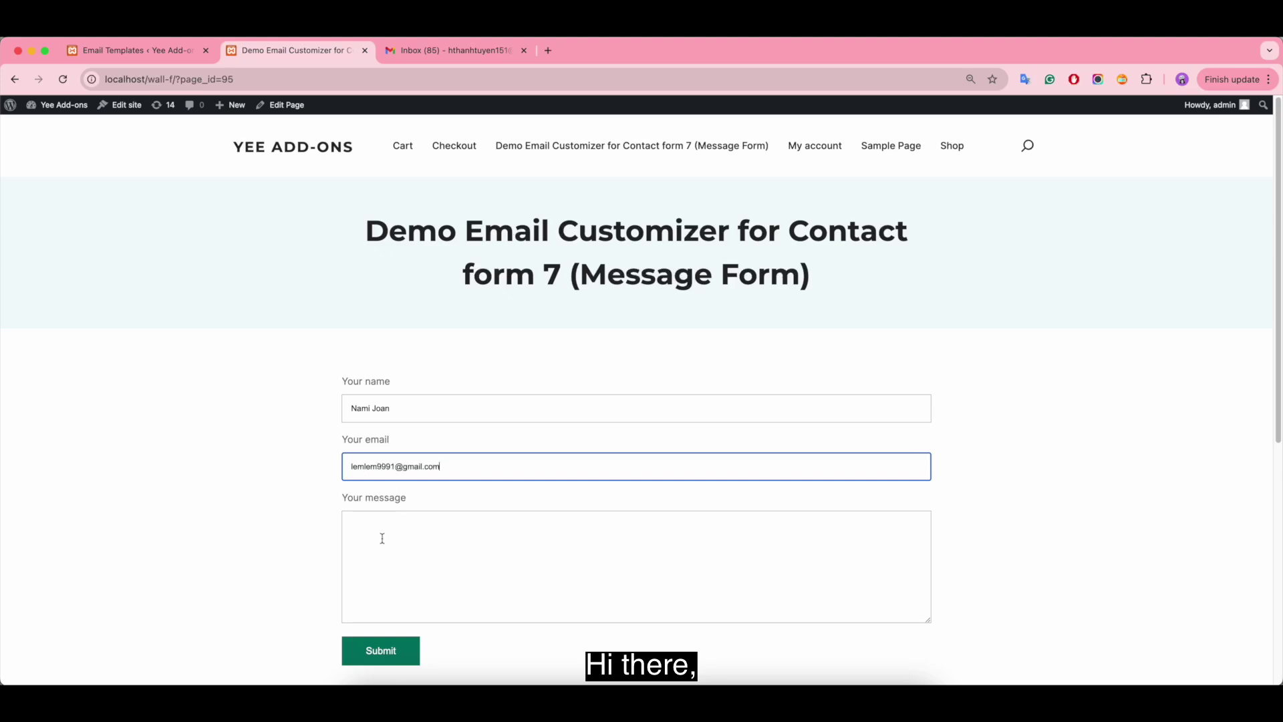
# - Submit the contact form with the message 'Test Default Template'
pyautogui.write('Test Default Template')
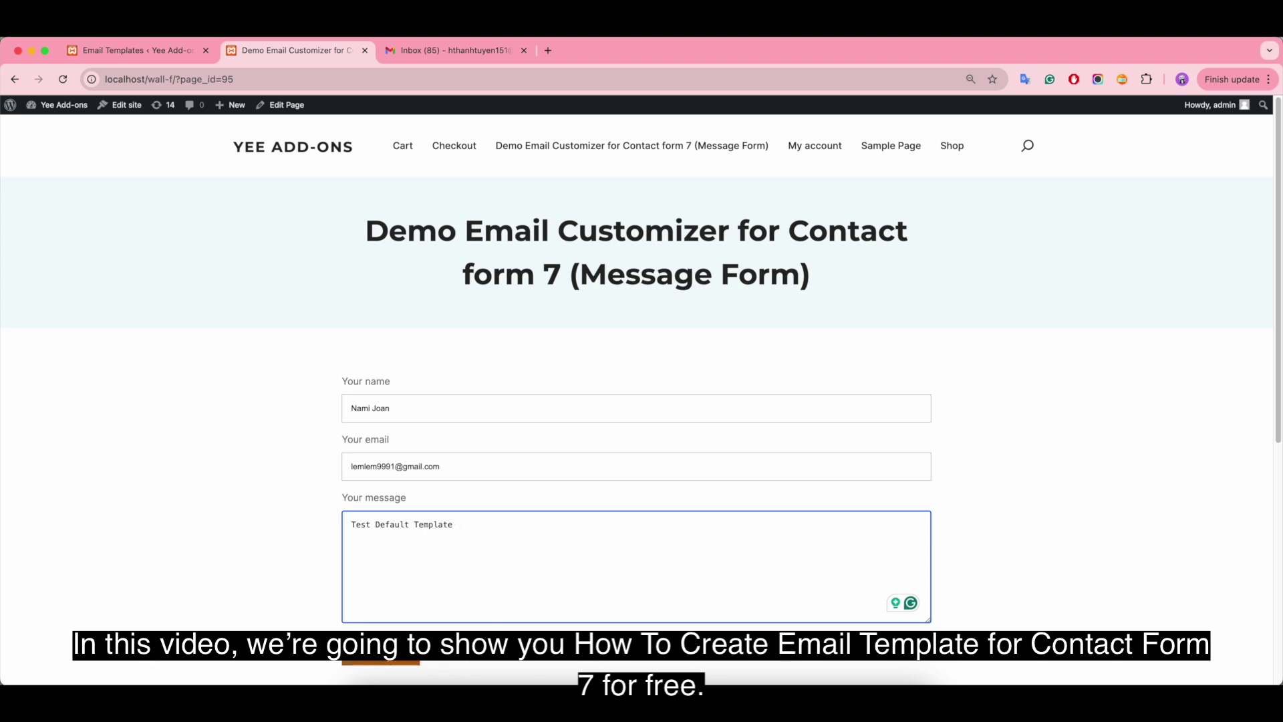
pyautogui.click(380, 654)
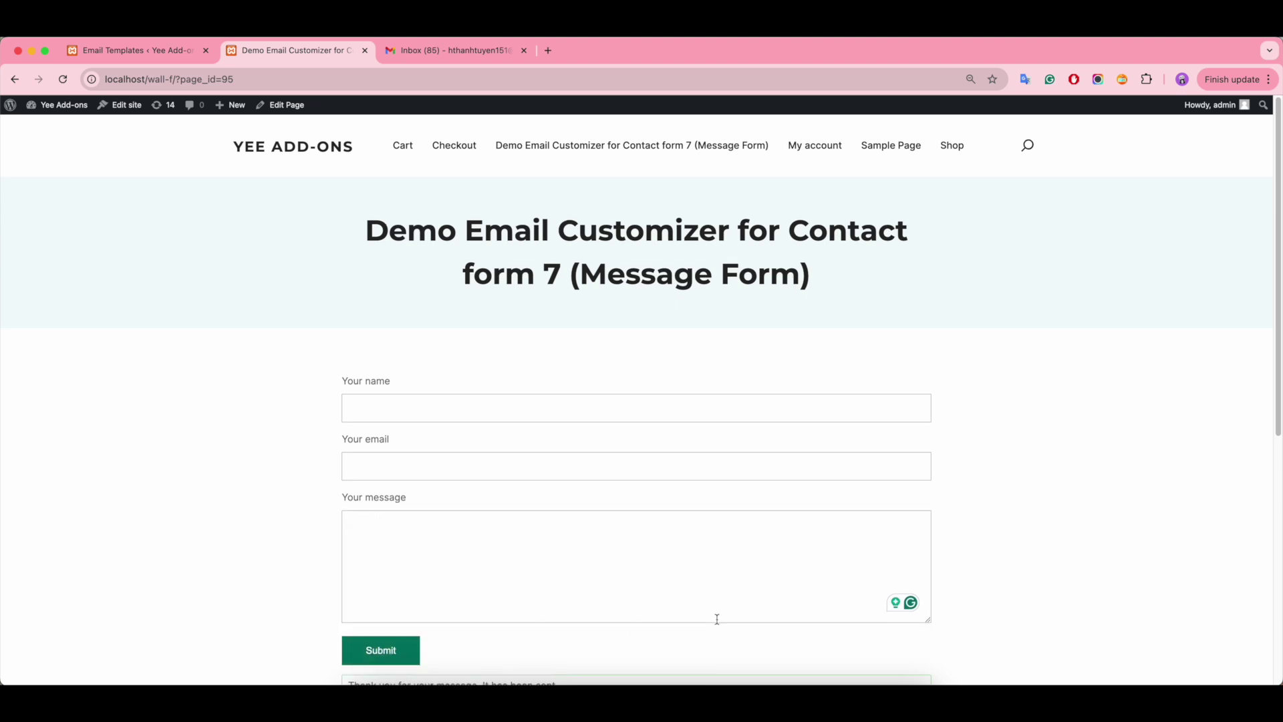
pyautogui.scroll(-1, 717, 622)
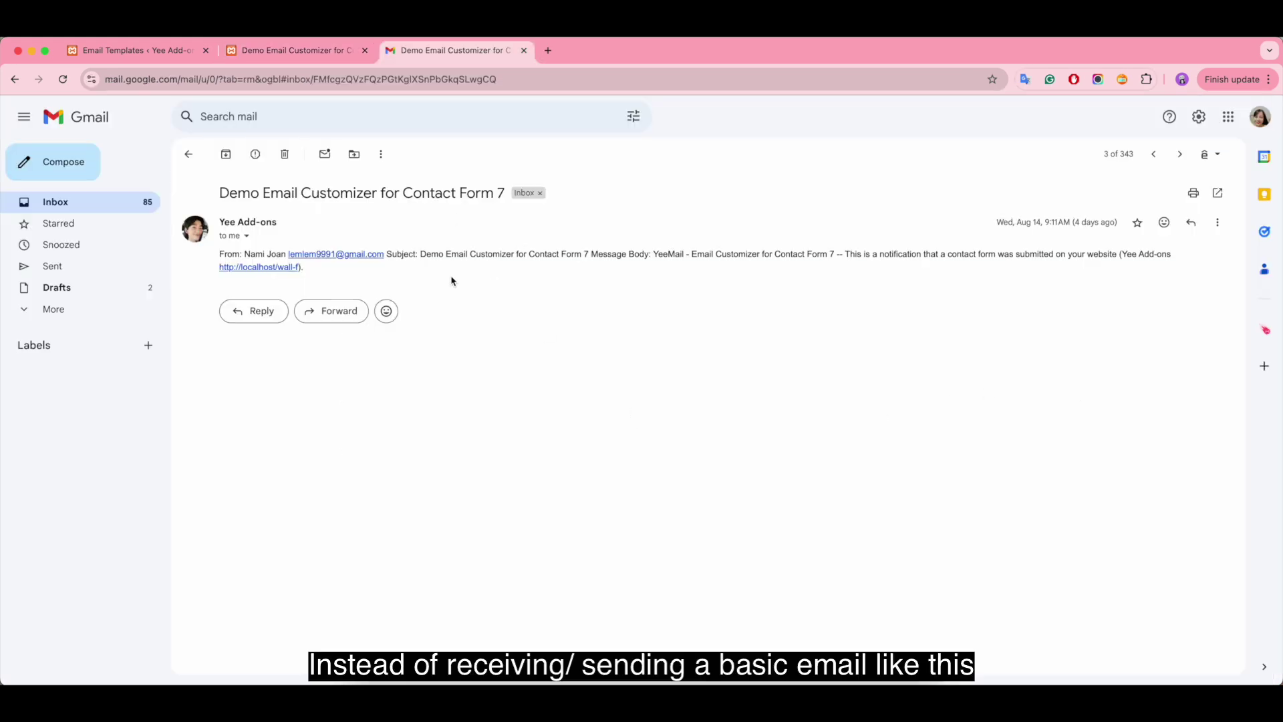
# - In Gmail, move from the plain notification email to the styled YEE ADD-ONS one and highlight its paragraphs
pyautogui.moveTo(245, 254); pyautogui.dragTo(589, 254)
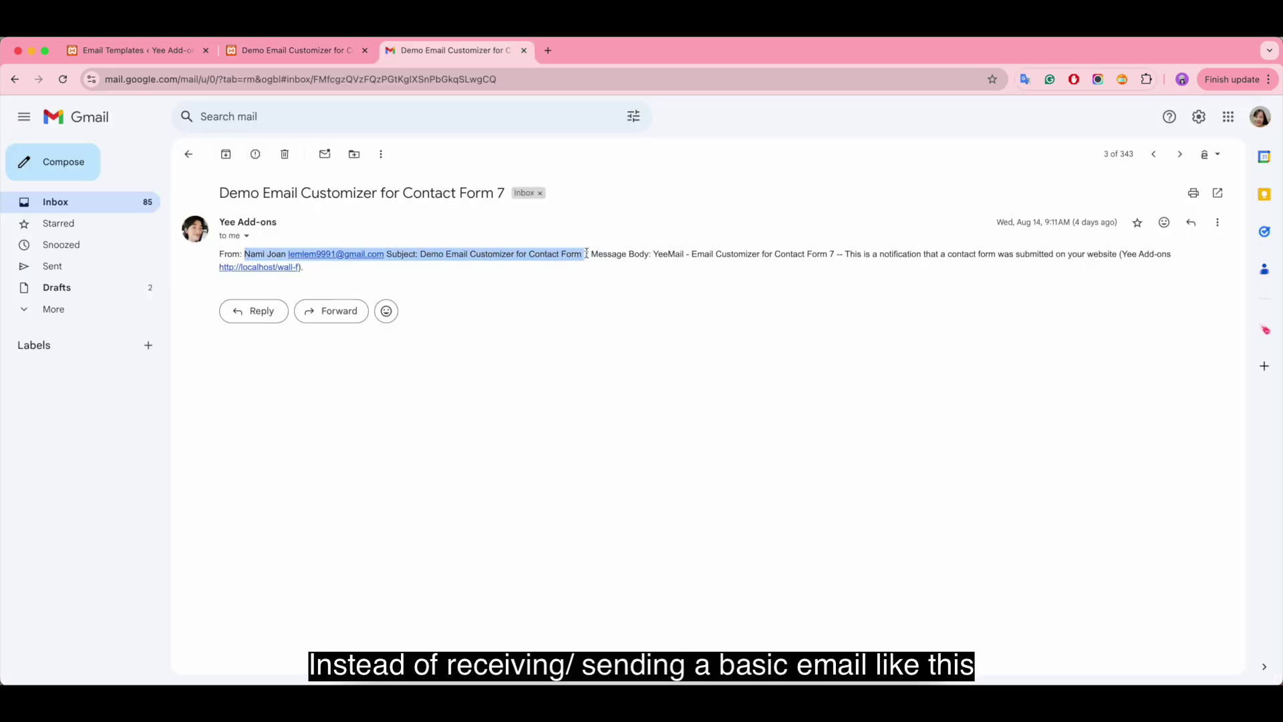
pyautogui.click(506, 292)
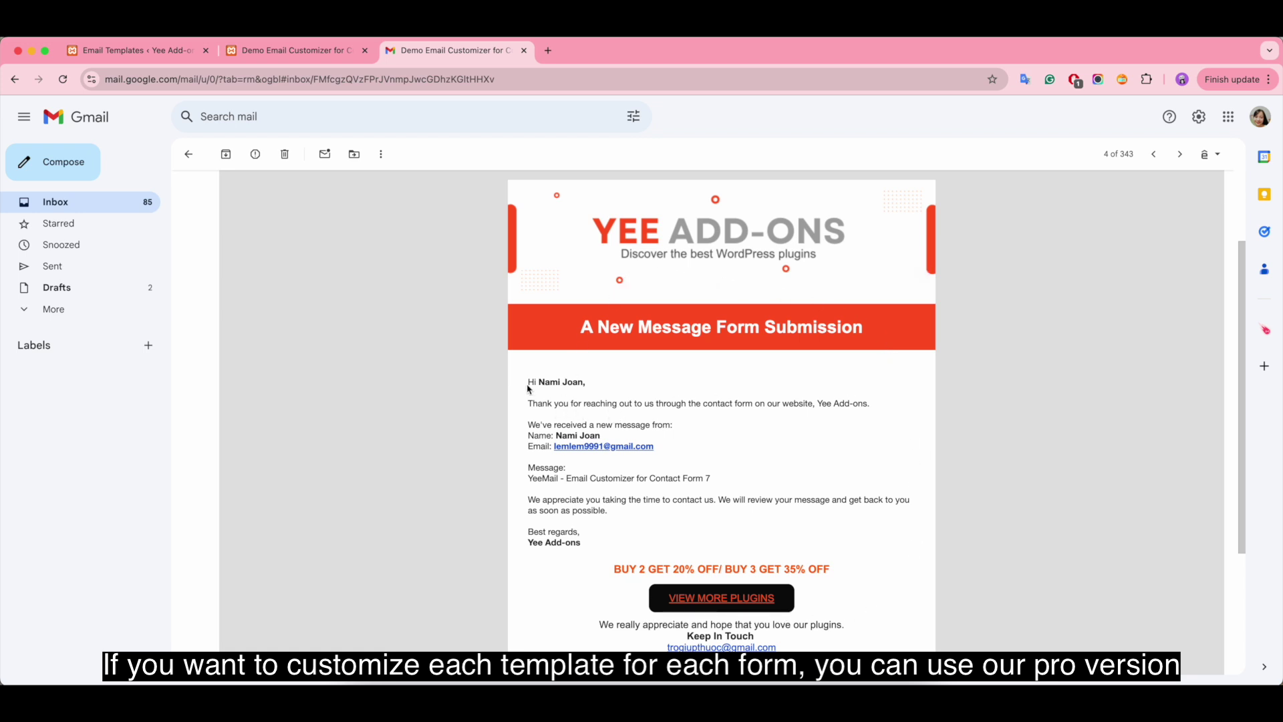
pyautogui.moveTo(528, 405); pyautogui.dragTo(839, 412)
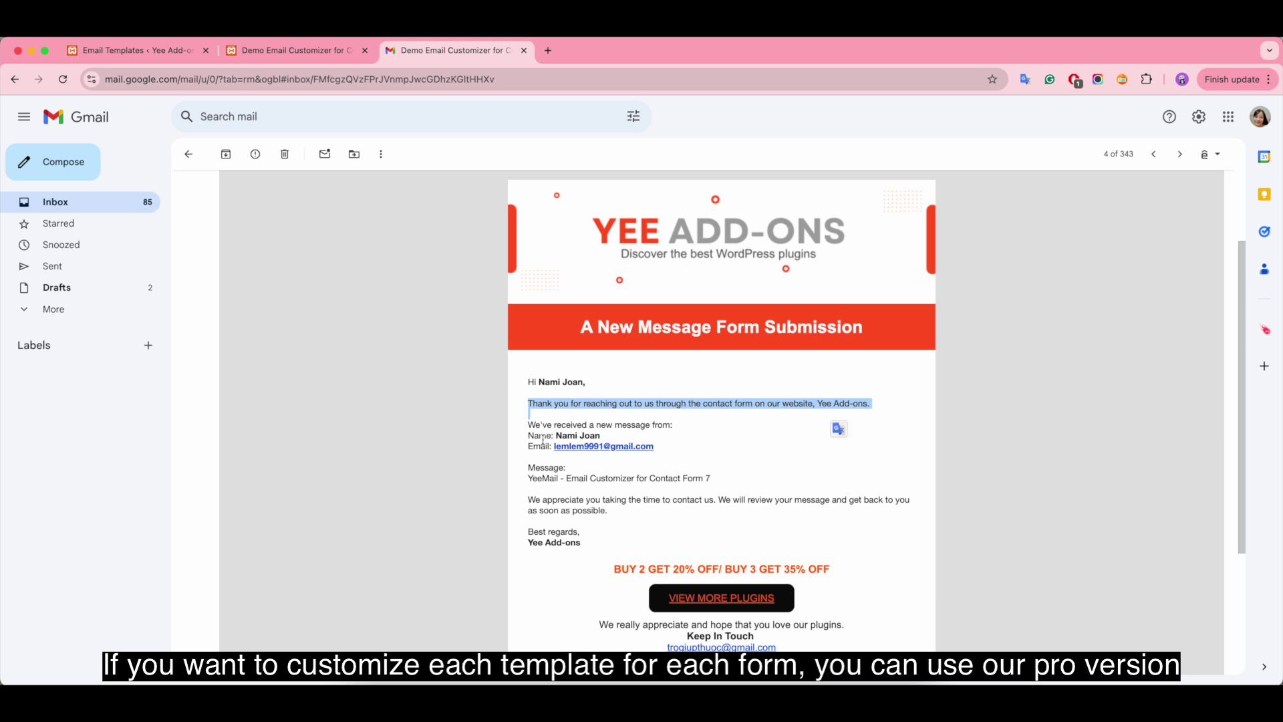
pyautogui.moveTo(529, 424); pyautogui.dragTo(732, 431)
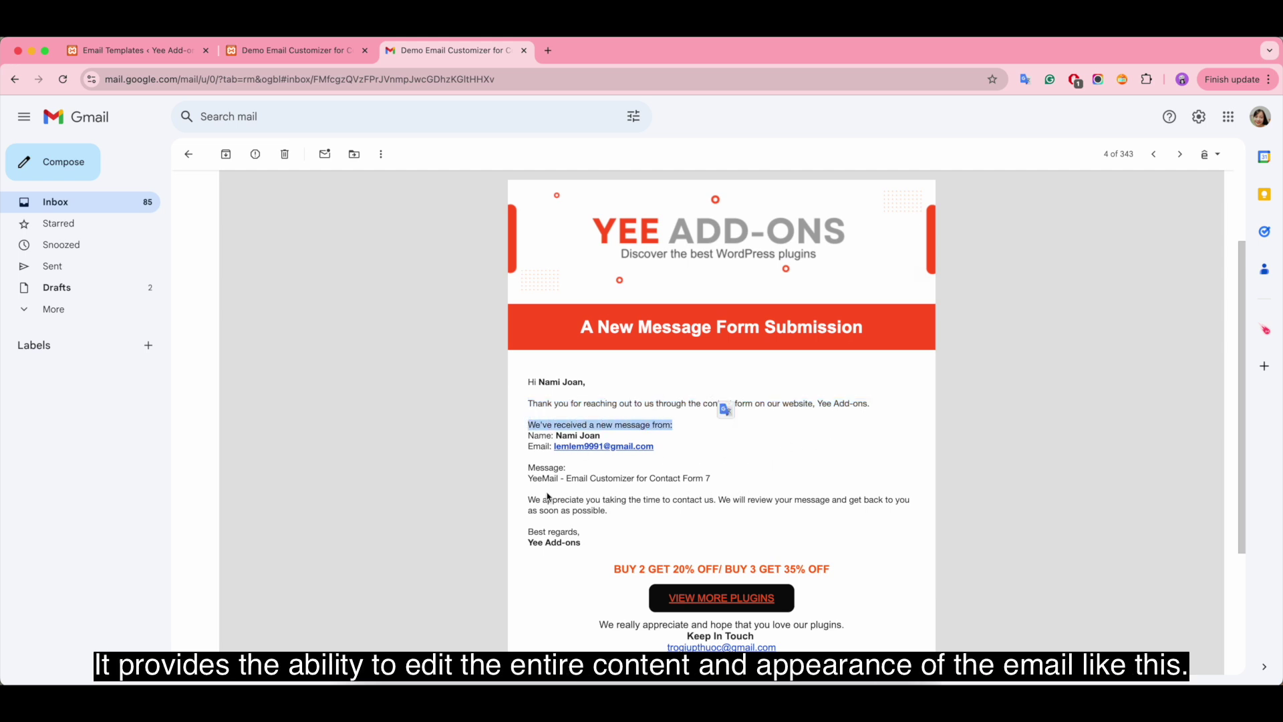
pyautogui.moveTo(527, 498); pyautogui.dragTo(691, 549)
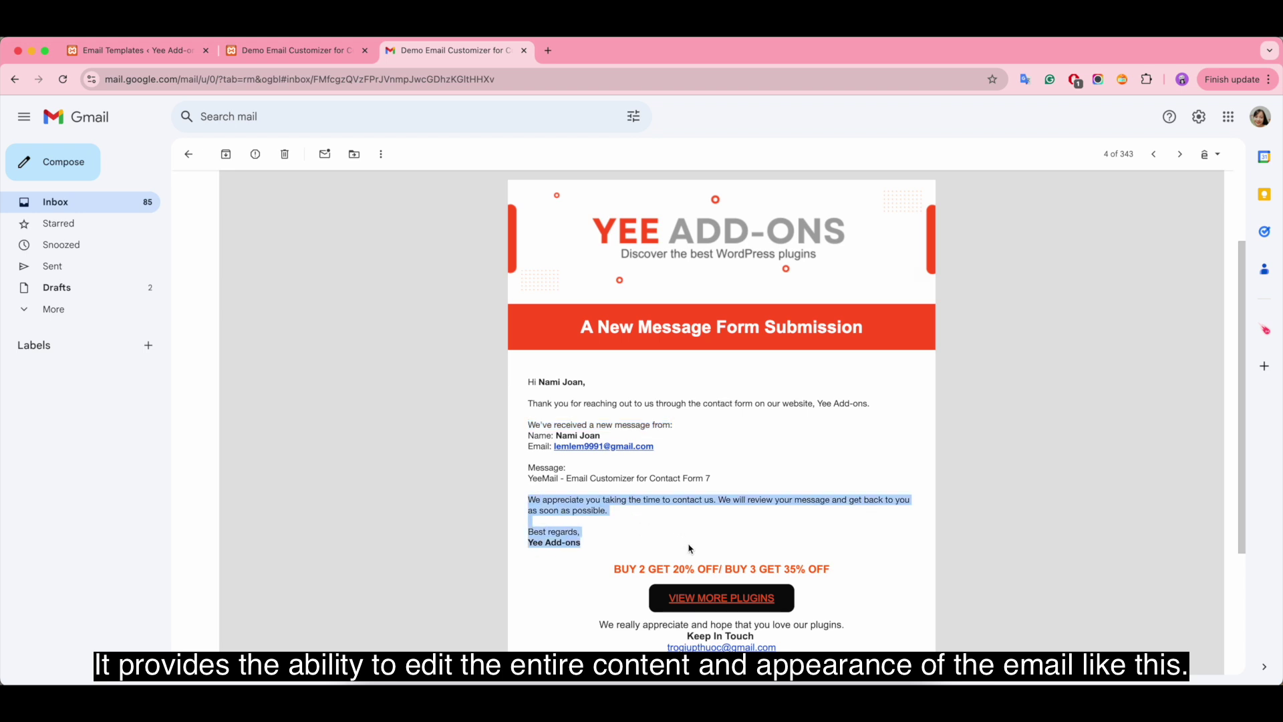
pyautogui.click(878, 464)
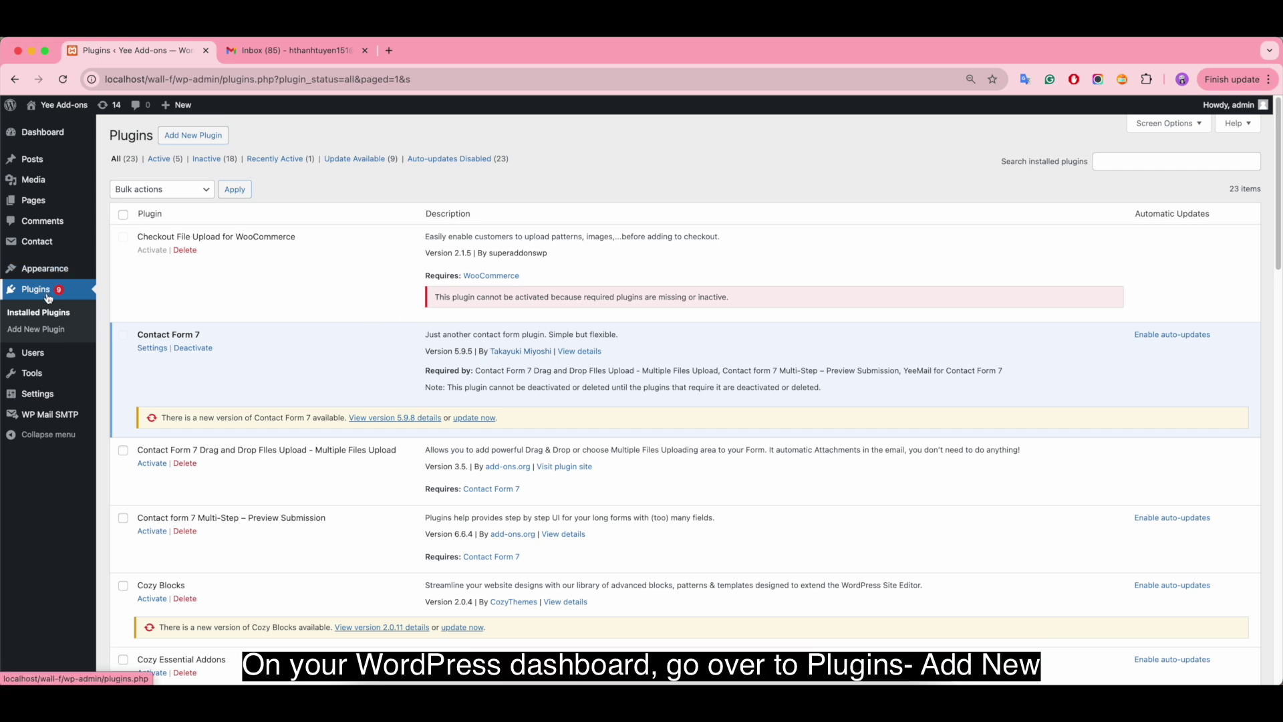
# - Search for yeemail, then install and activate the YeeMail – Email Customizer plugin
pyautogui.click(205, 142)
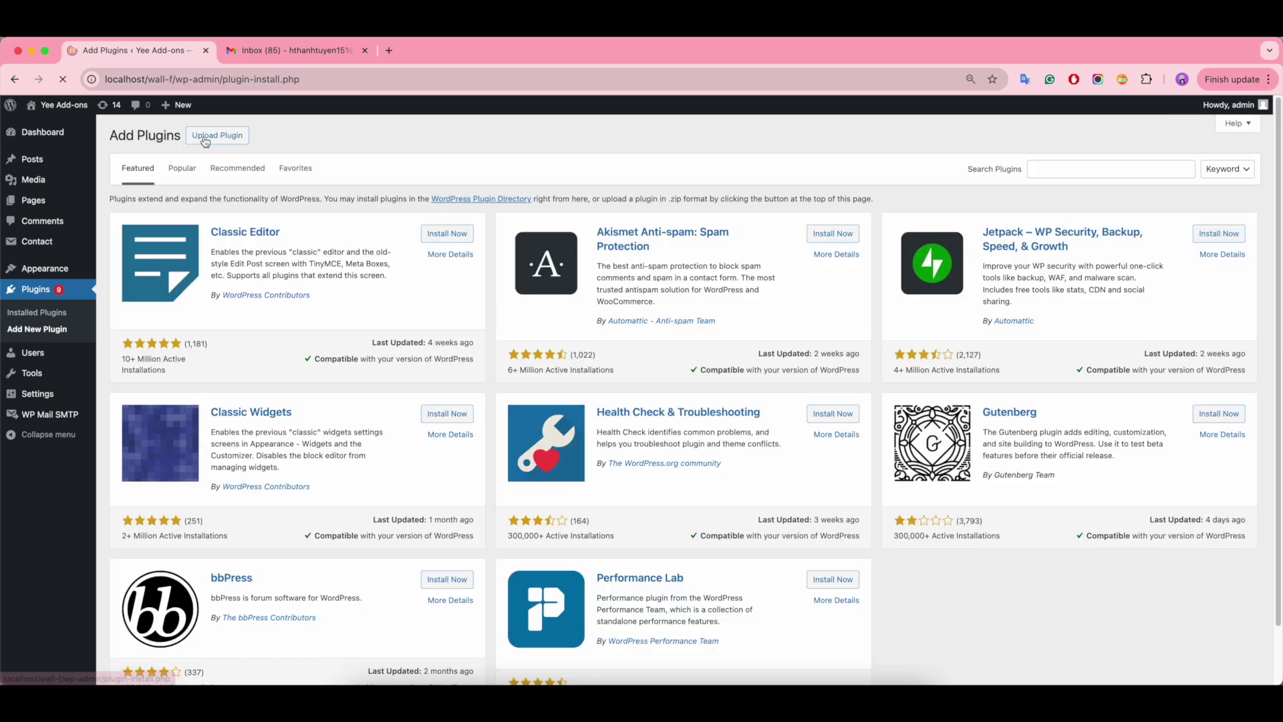
pyautogui.click(1064, 169)
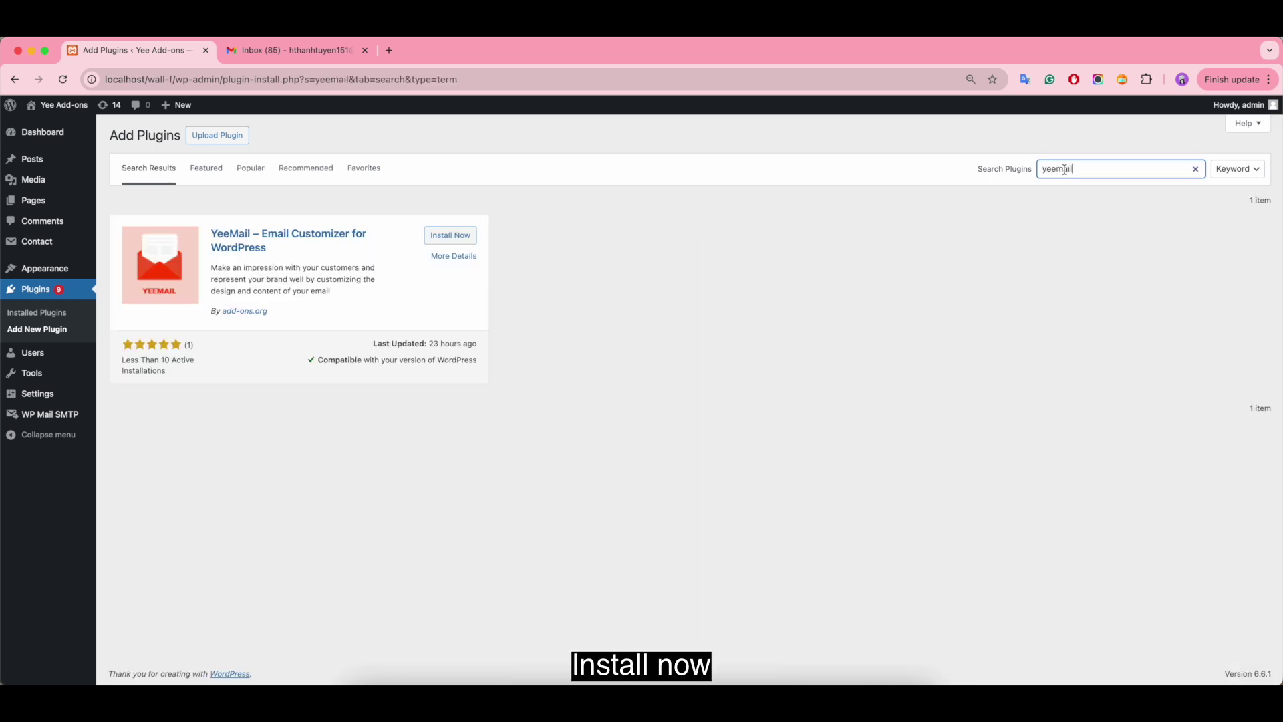
pyautogui.click(452, 236)
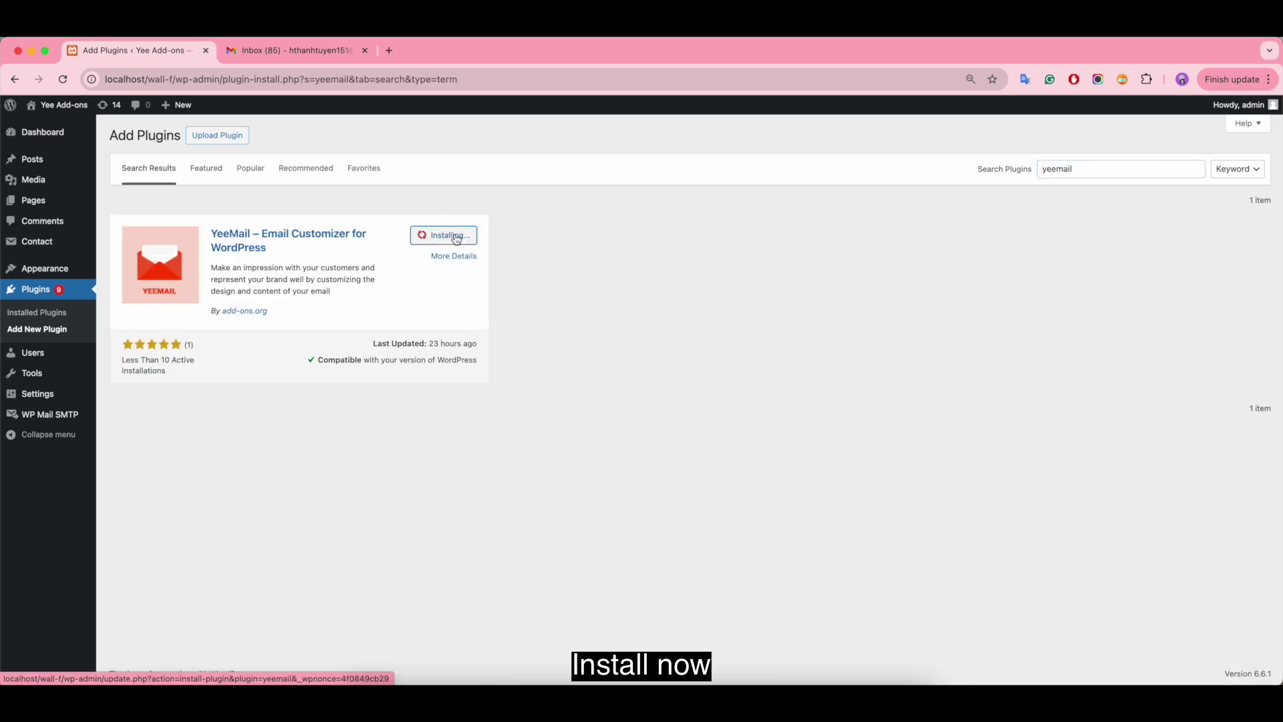
pyautogui.click(458, 239)
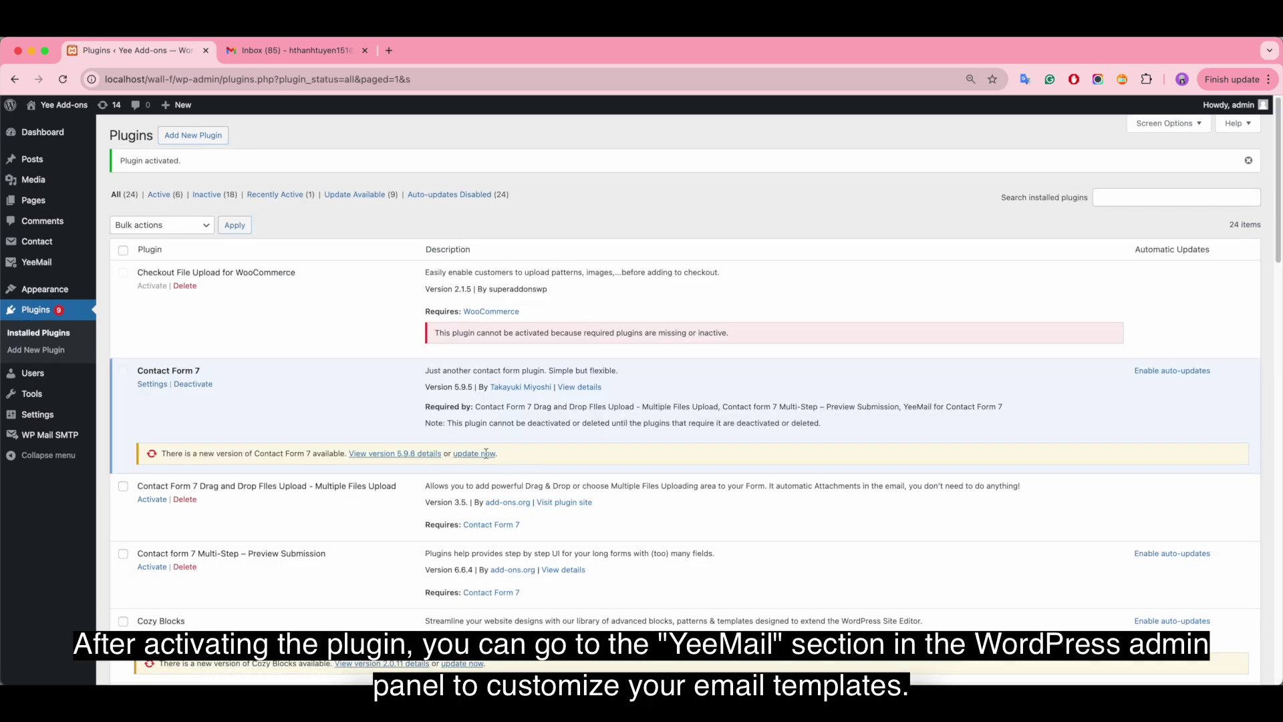
# - Open the YeeMail Email Templates list from the sidebar
pyautogui.scroll(-15, 405, 445)
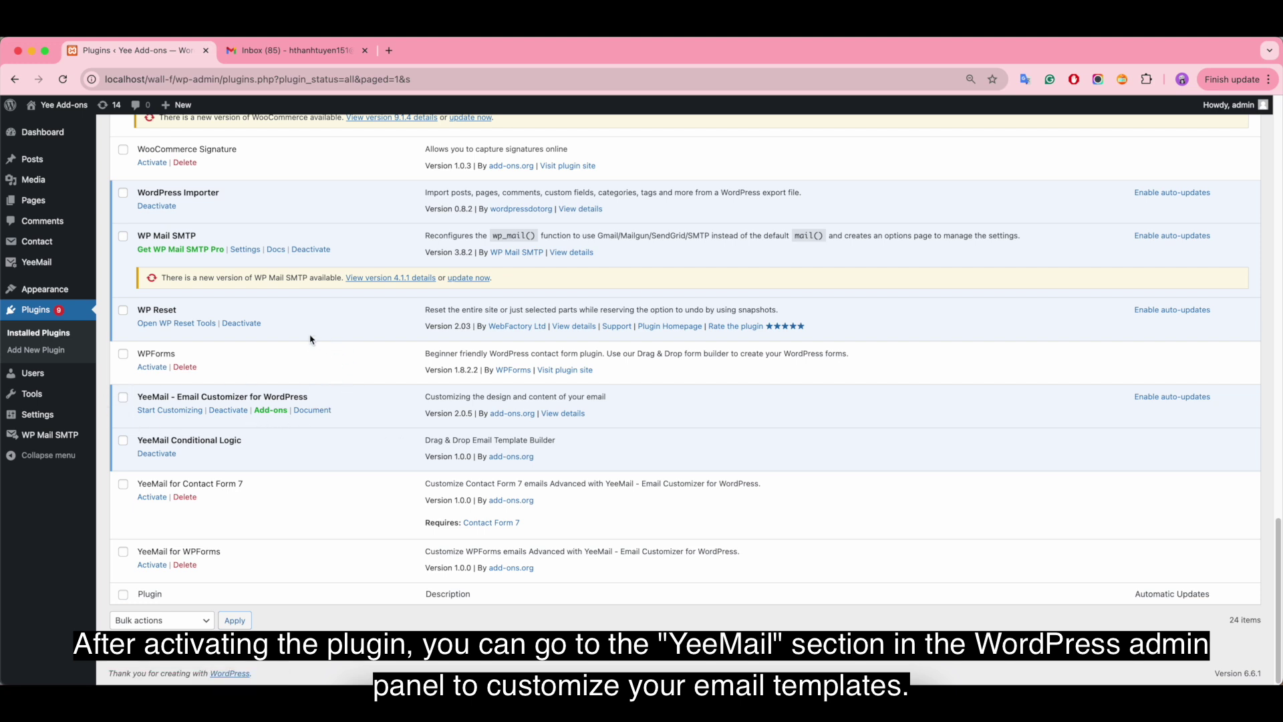
pyautogui.moveTo(35, 265)
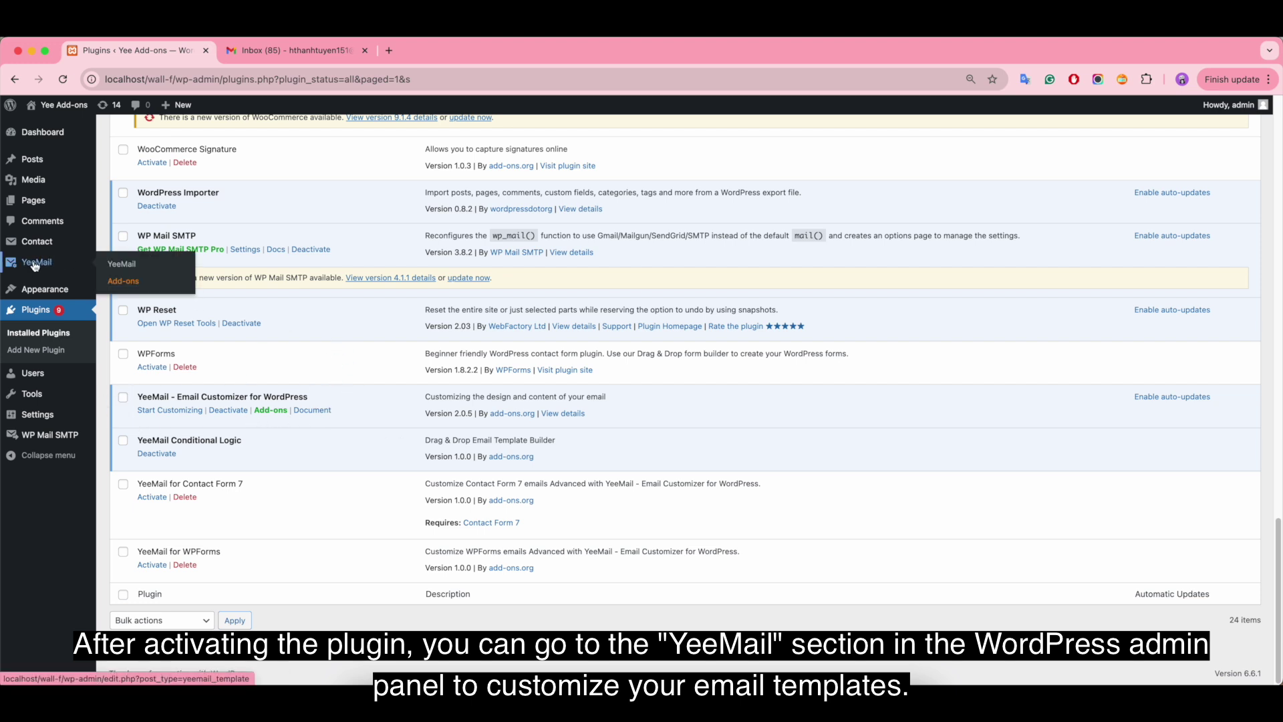
pyautogui.click(122, 265)
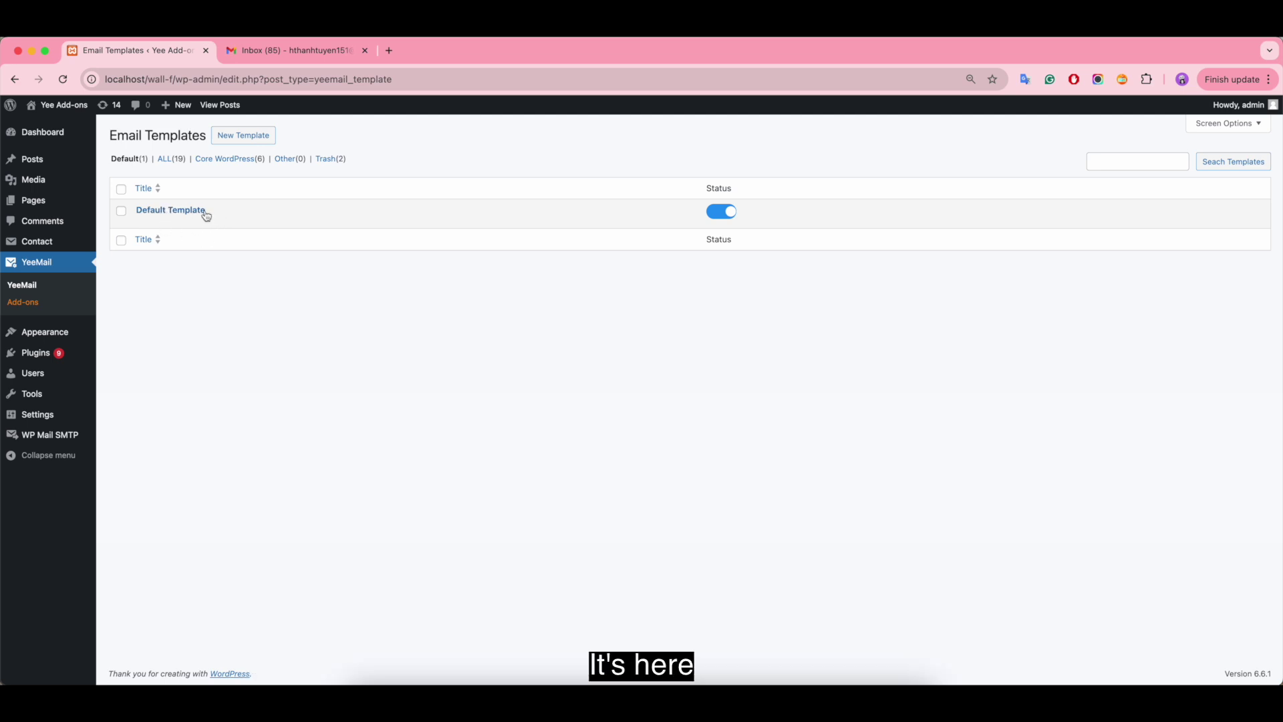
# - Show all templates with the ALL(19) filter and open the Default Template in the editor
pyautogui.click(163, 160)
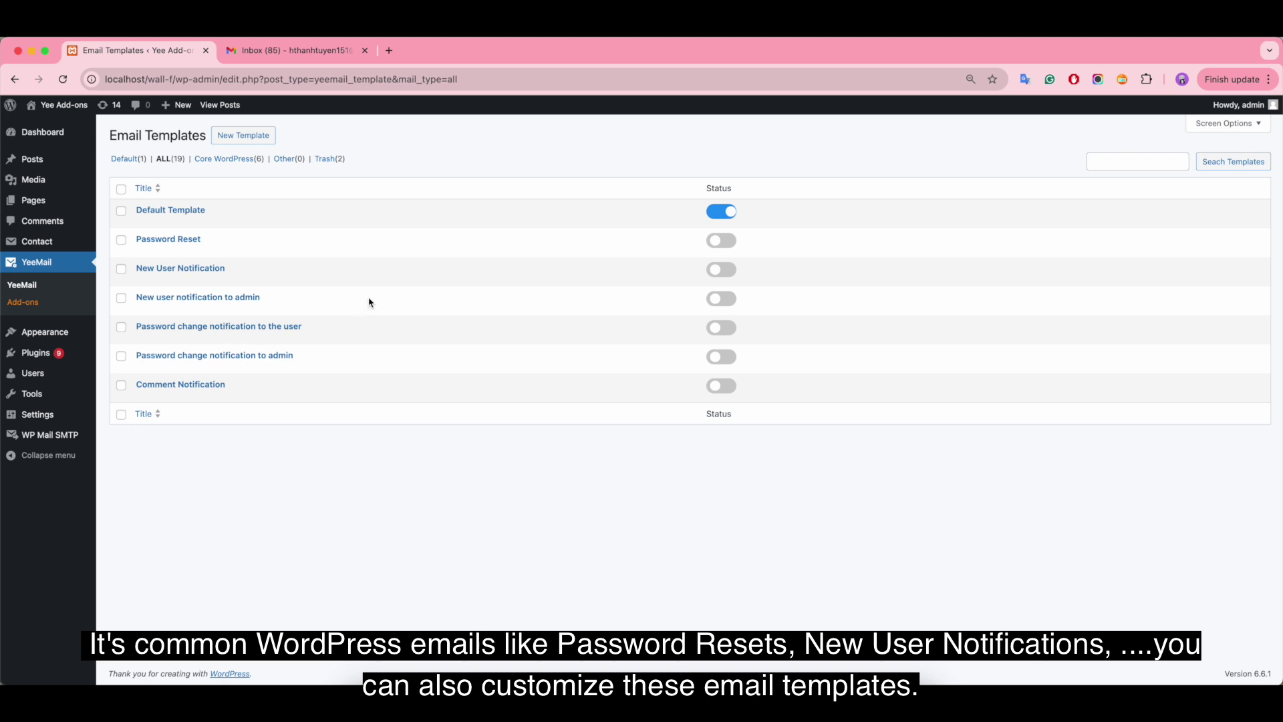
pyautogui.click(178, 212)
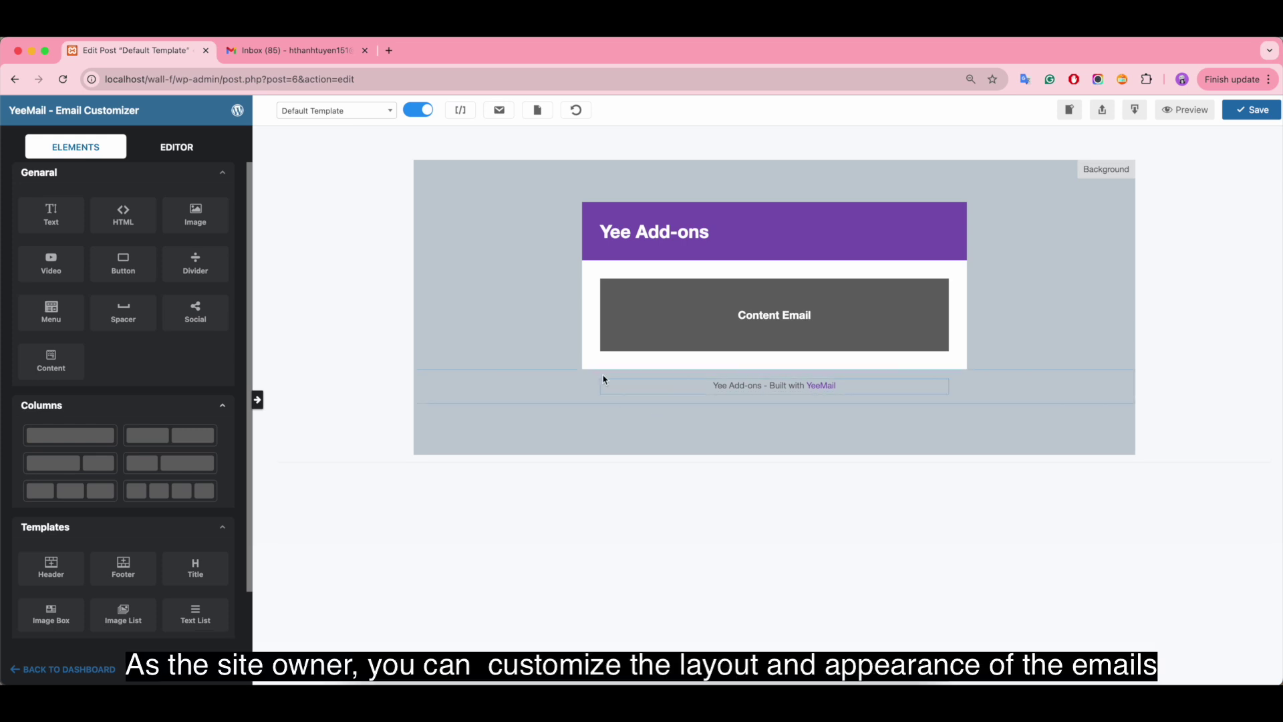
# - Inspect the header and footer settings, then add a second header, title block and image row
pyautogui.click(833, 211)
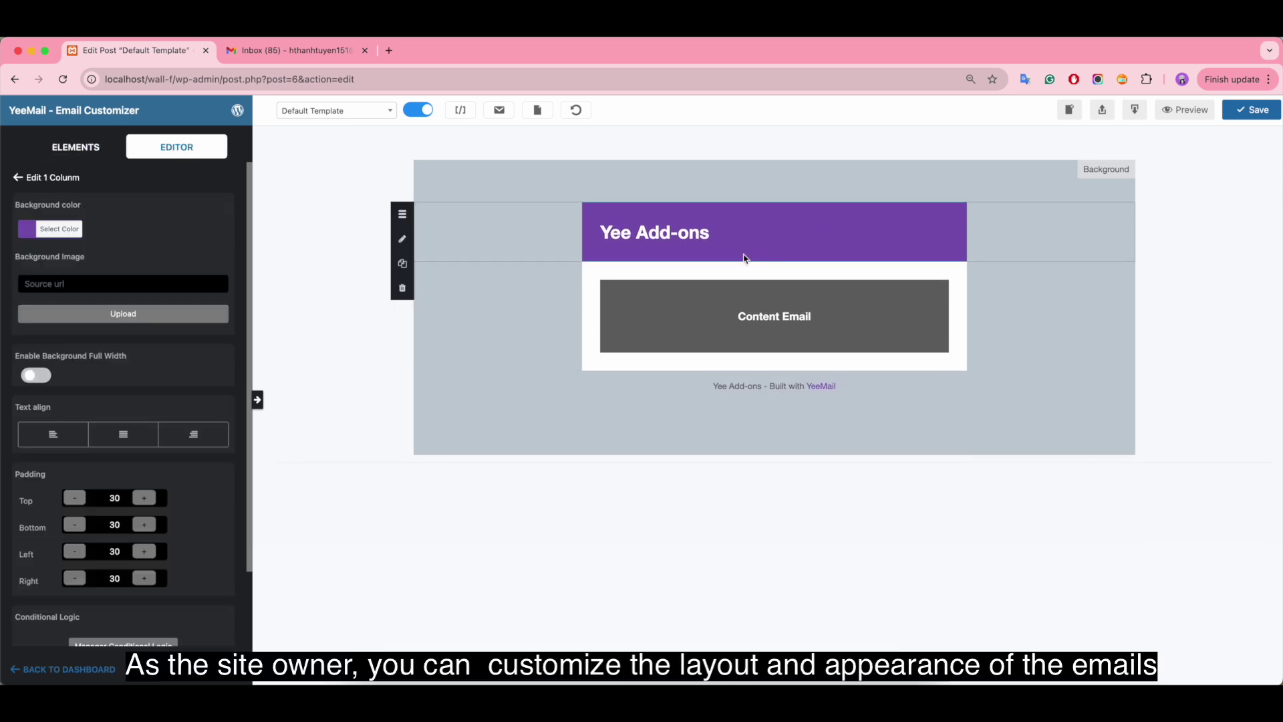
pyautogui.click(757, 387)
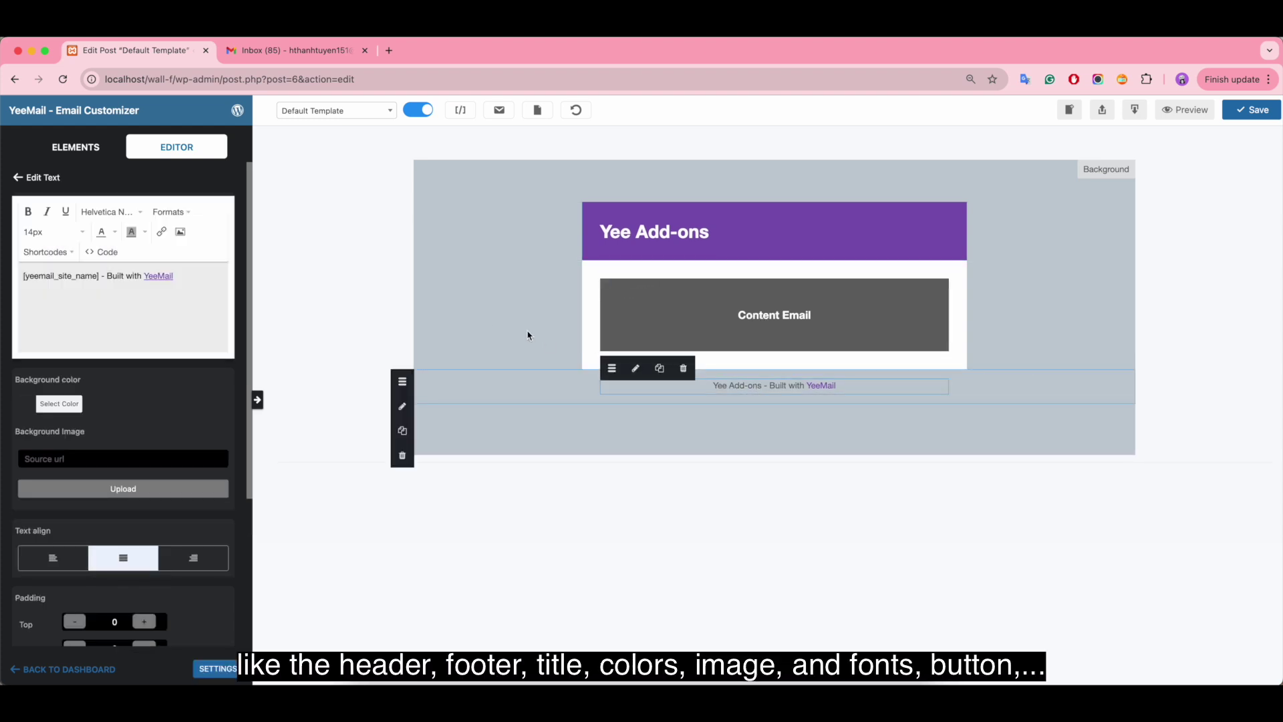
pyautogui.click(69, 159)
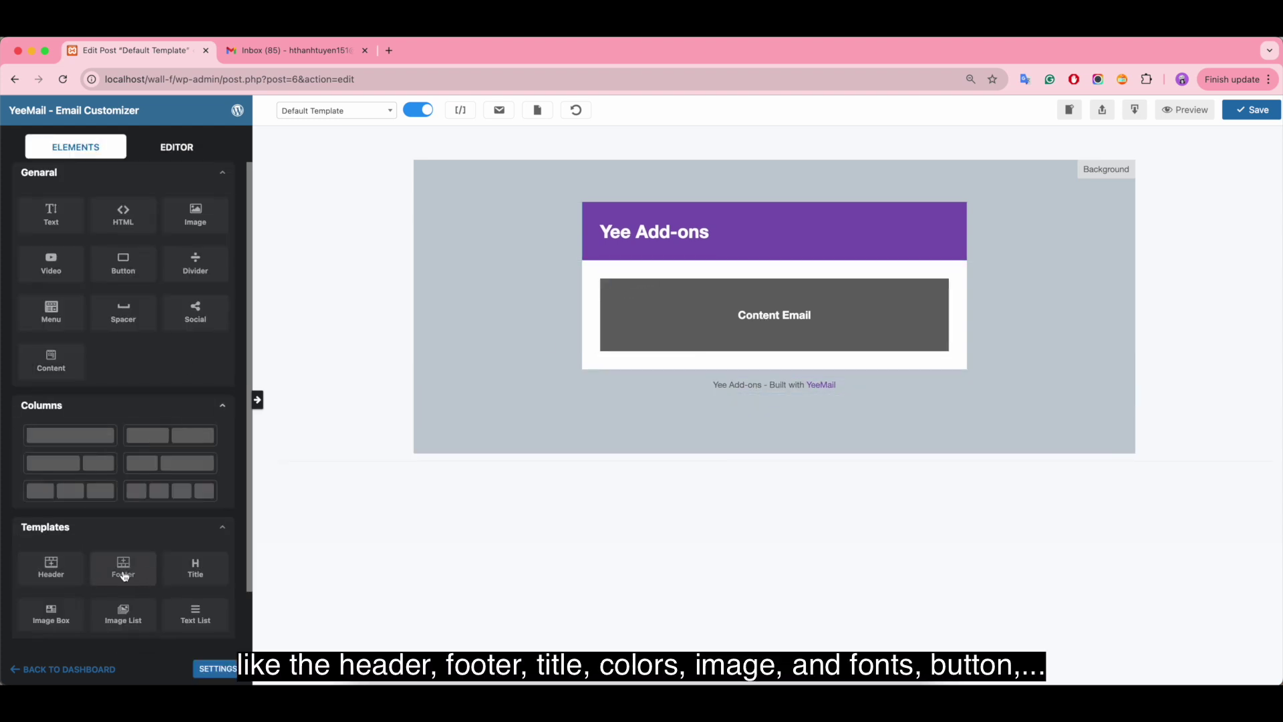
pyautogui.moveTo(47, 563); pyautogui.dragTo(570, 285)
pyautogui.scroll(-1, 140, 541)
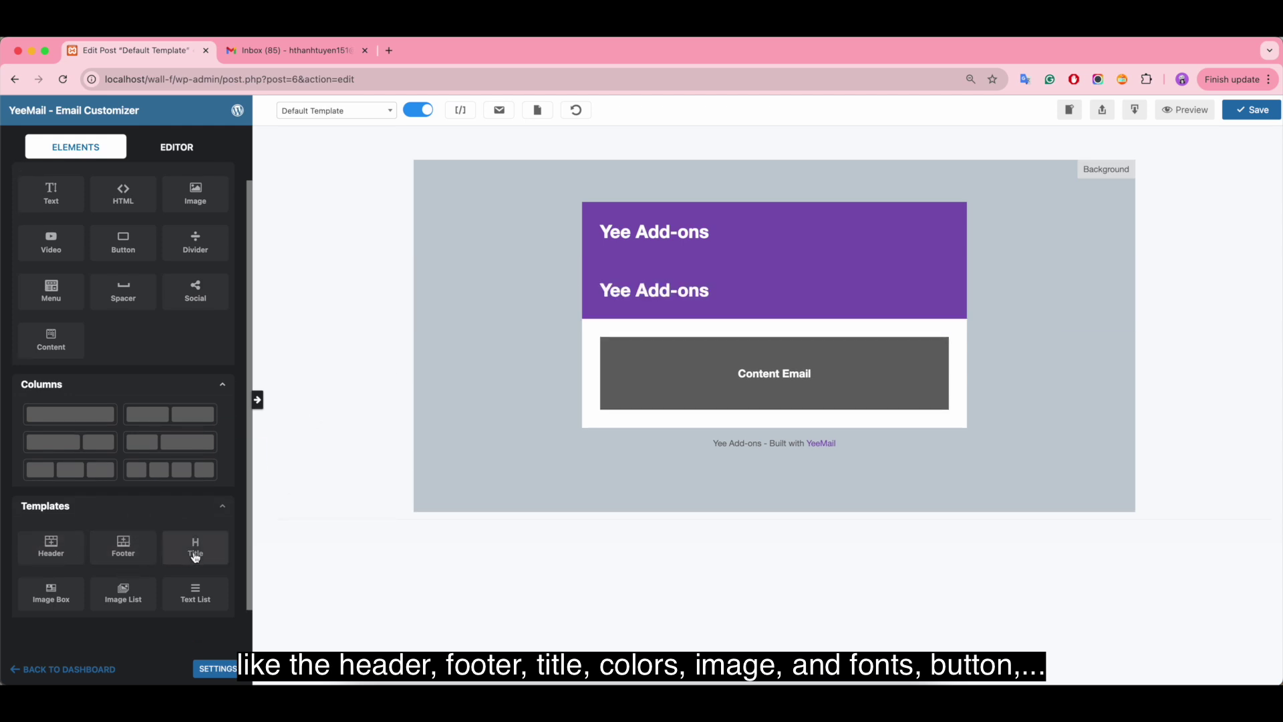
pyautogui.moveTo(196, 553); pyautogui.dragTo(600, 328)
pyautogui.moveTo(123, 591); pyautogui.dragTo(588, 394)
# - Add a Click Here button, social icons and header image, then reset the template layout
pyautogui.scroll(1, 180, 327)
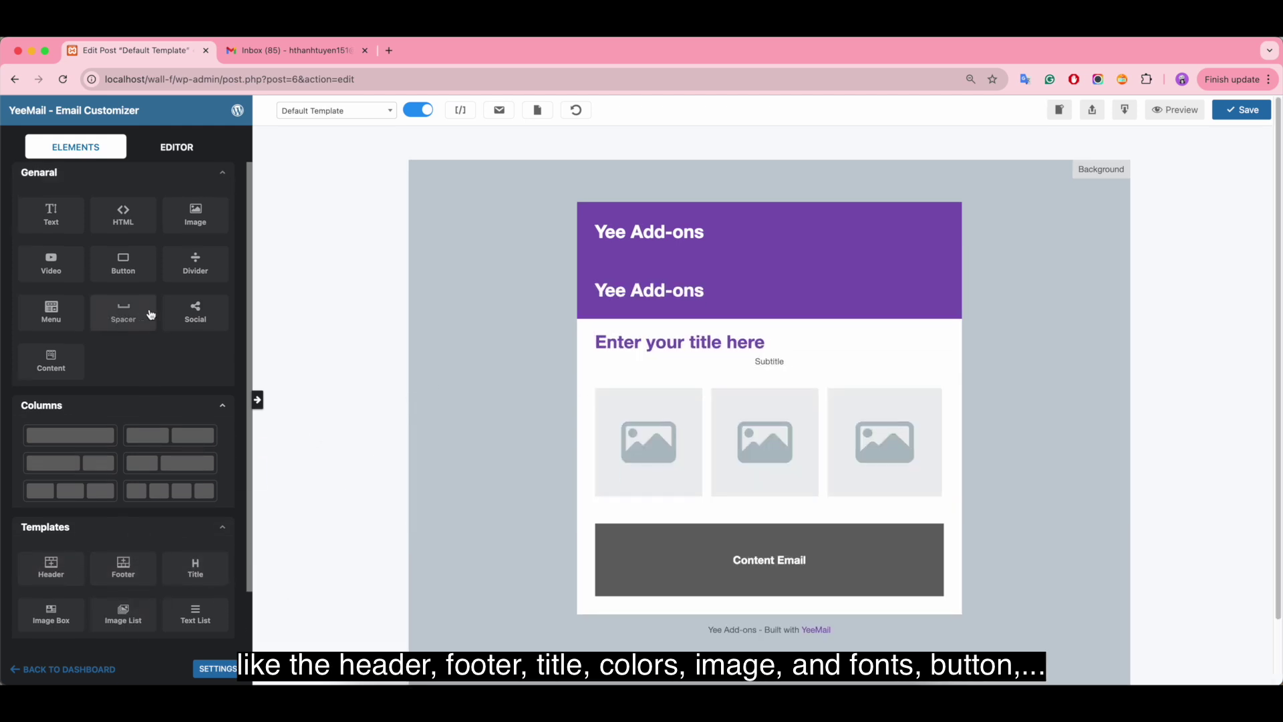
pyautogui.moveTo(51, 214); pyautogui.dragTo(691, 395)
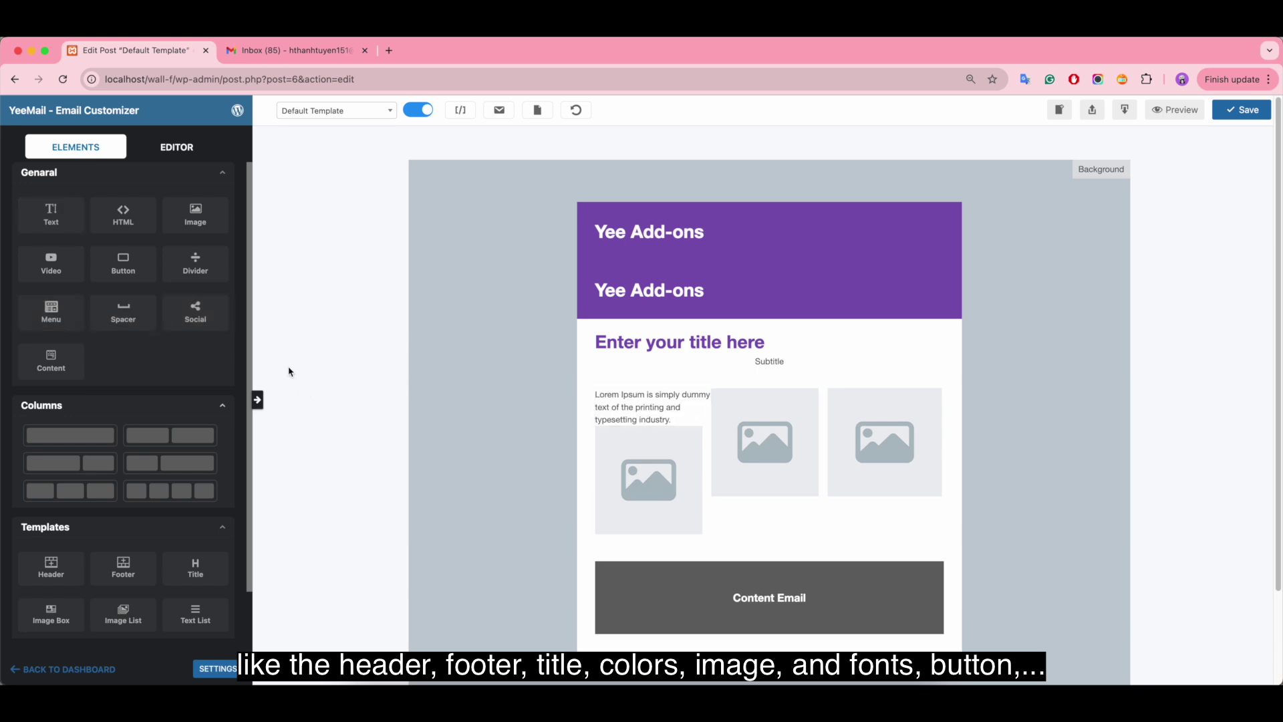
pyautogui.moveTo(123, 264); pyautogui.dragTo(769, 544)
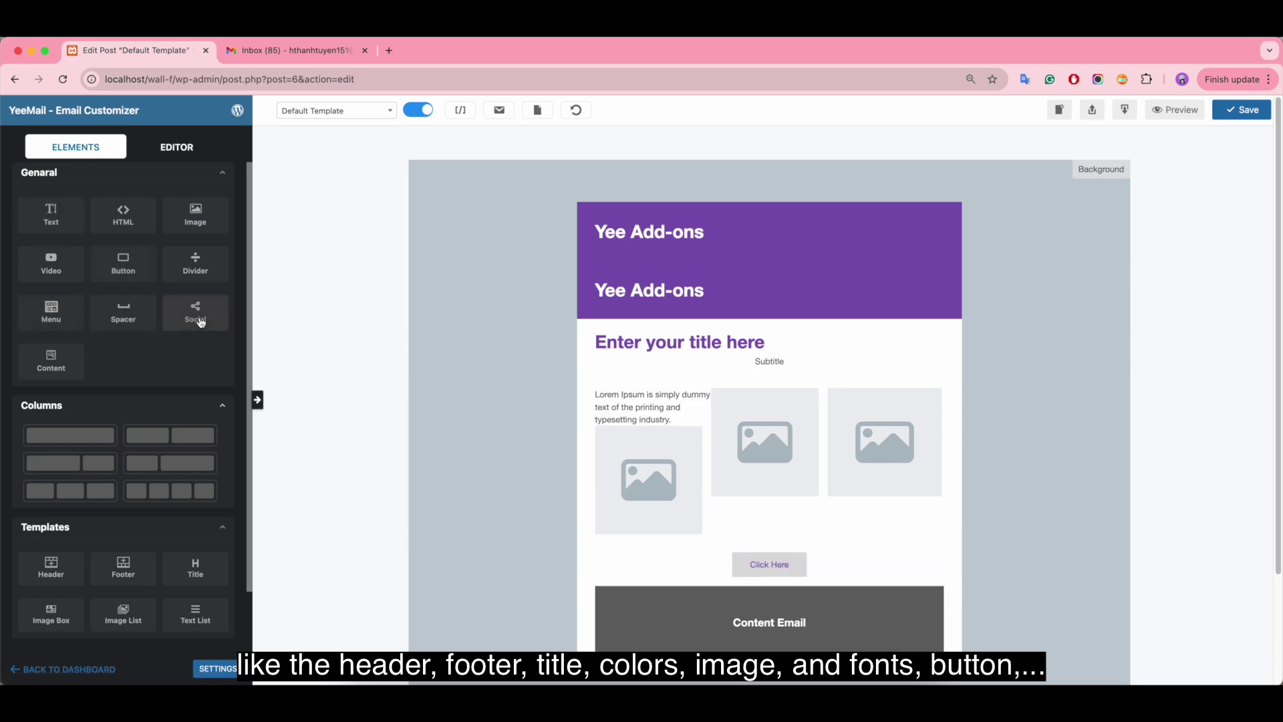
pyautogui.moveTo(195, 312); pyautogui.dragTo(789, 580)
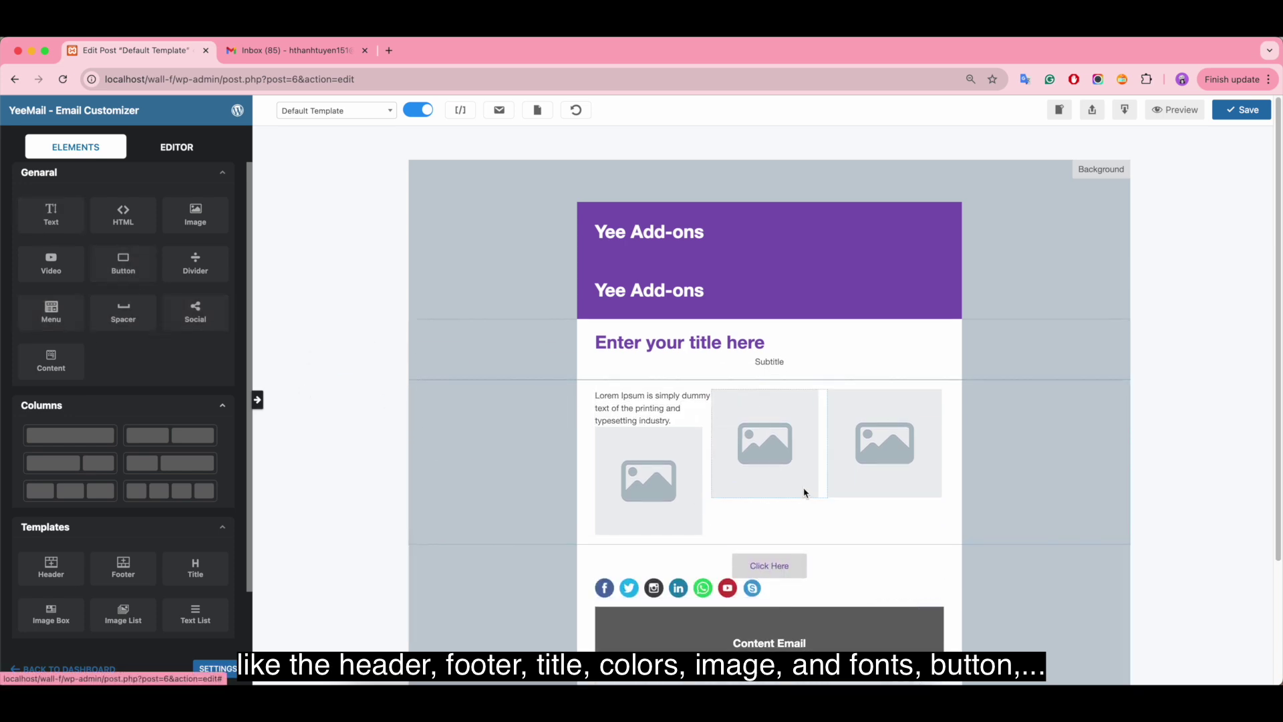
pyautogui.moveTo(195, 215); pyautogui.dragTo(723, 316)
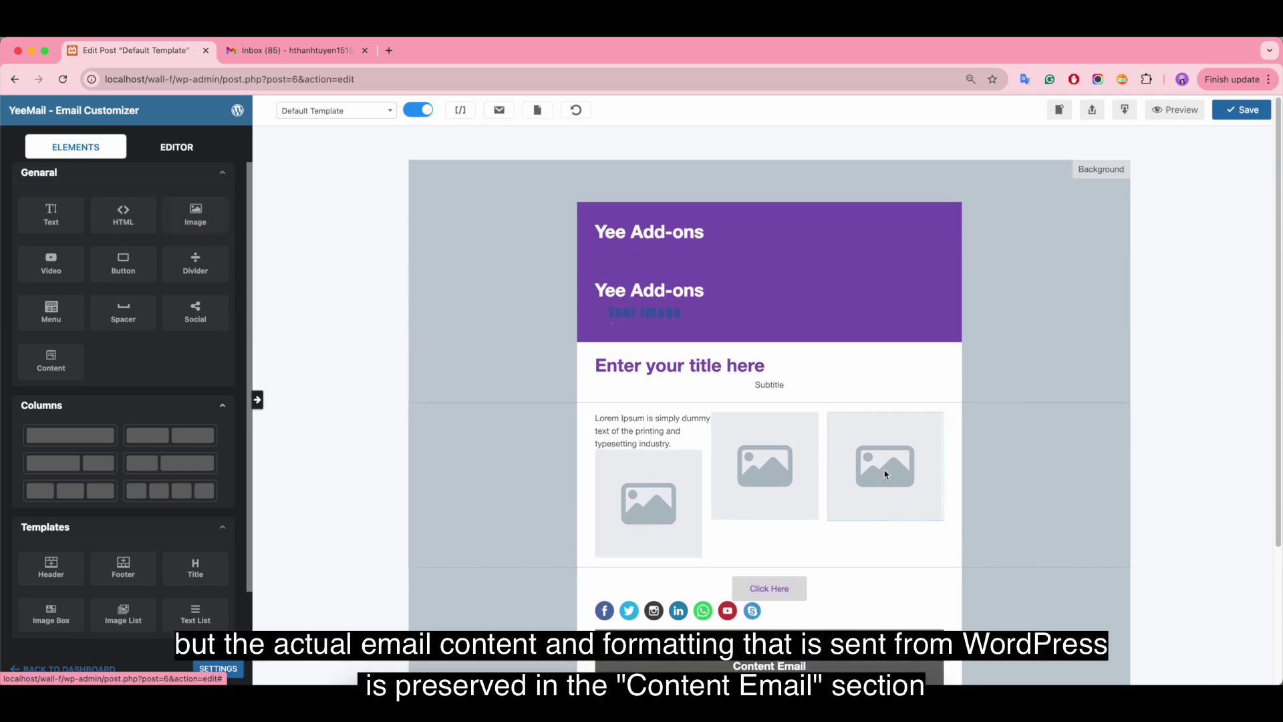
pyautogui.scroll(-4, 751, 313)
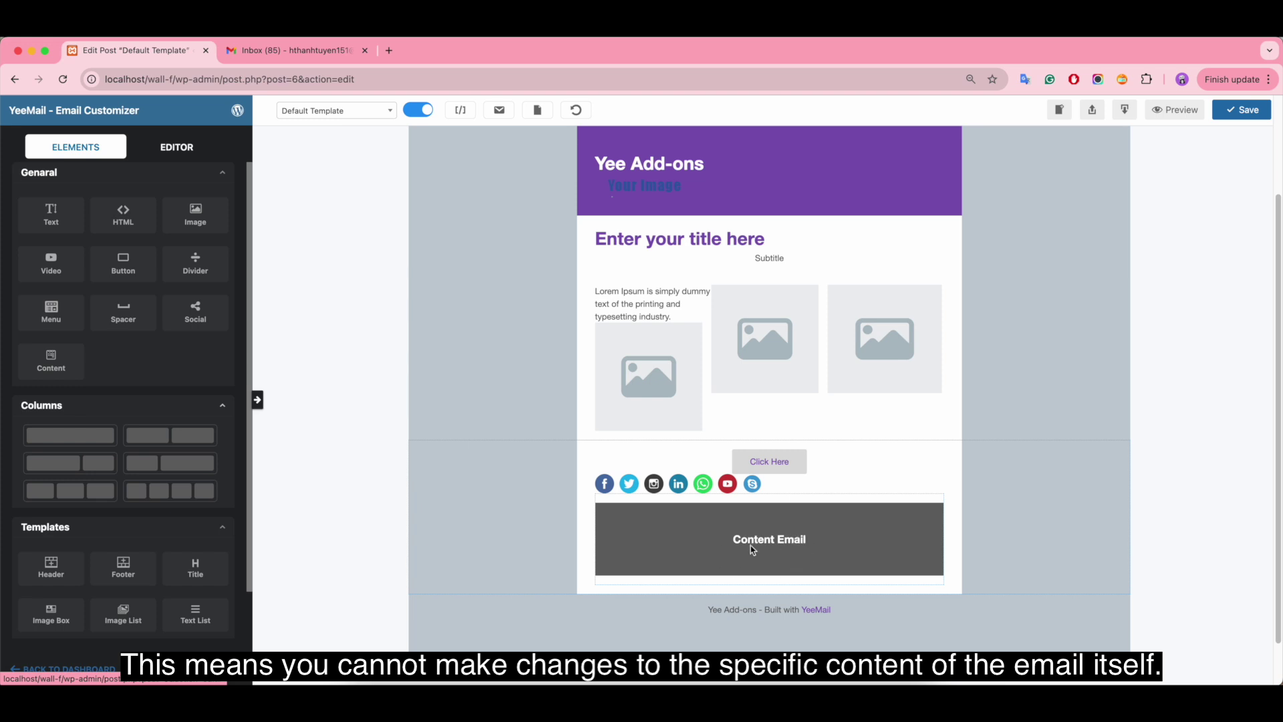
pyautogui.click(576, 111)
pyautogui.click(756, 167)
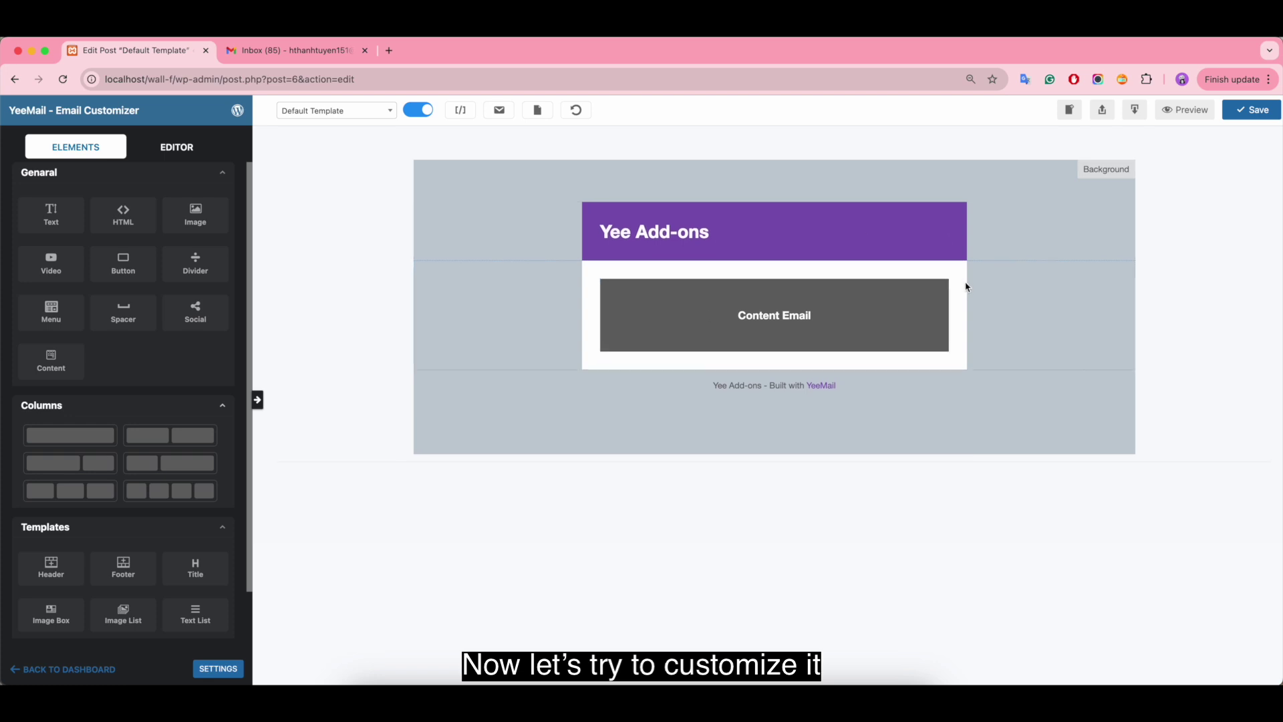
# - Change the email's background colour to light grey #ededed
pyautogui.click(1103, 172)
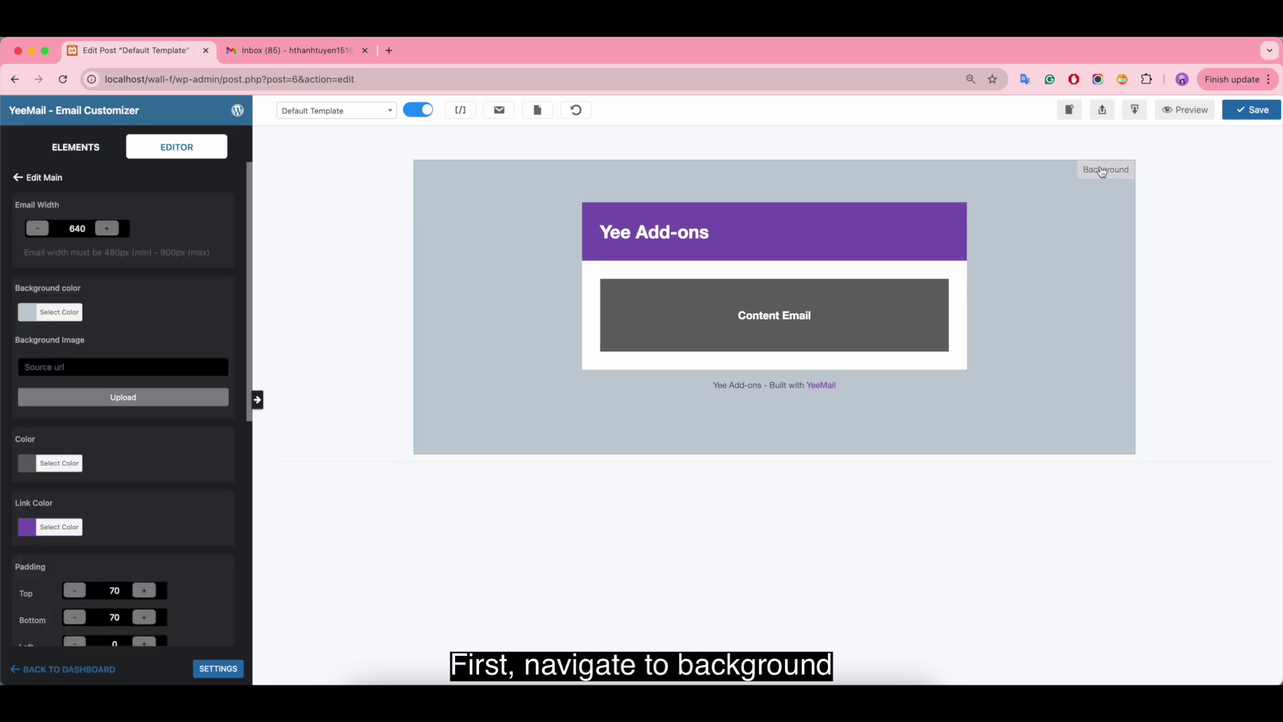
pyautogui.click(31, 312)
pyautogui.click(31, 369)
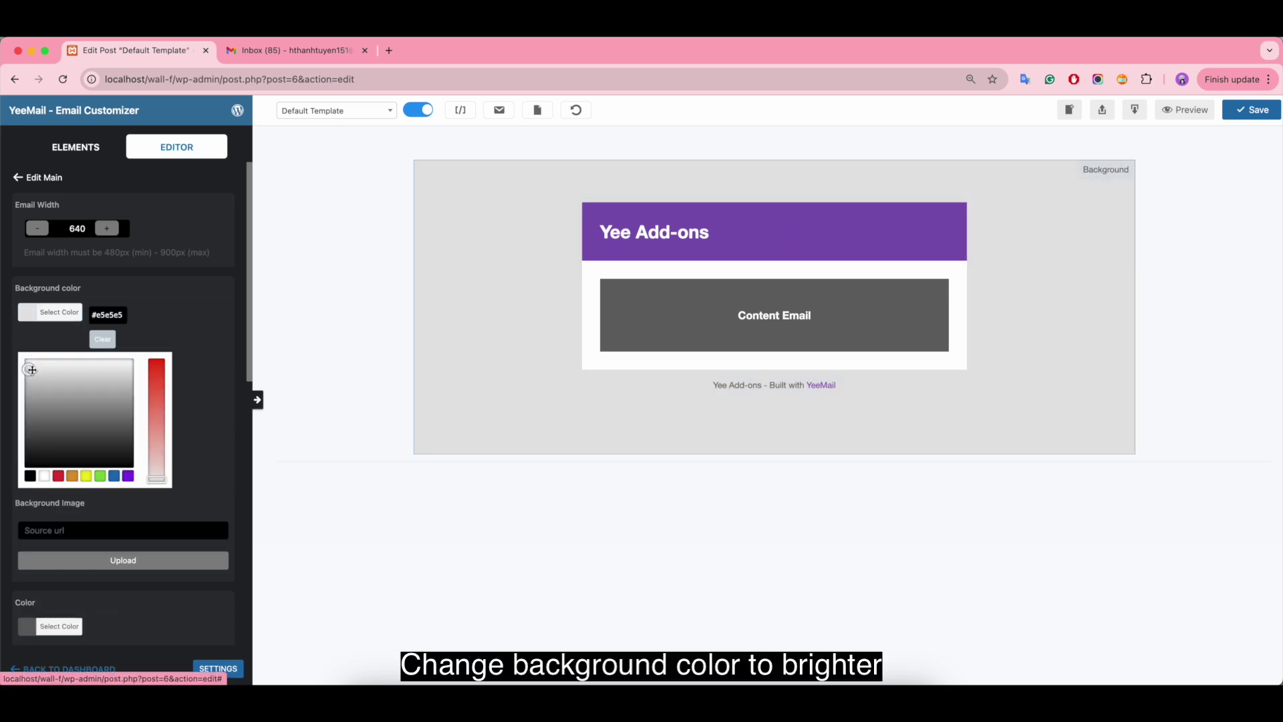
pyautogui.moveTo(31, 370); pyautogui.dragTo(33, 366)
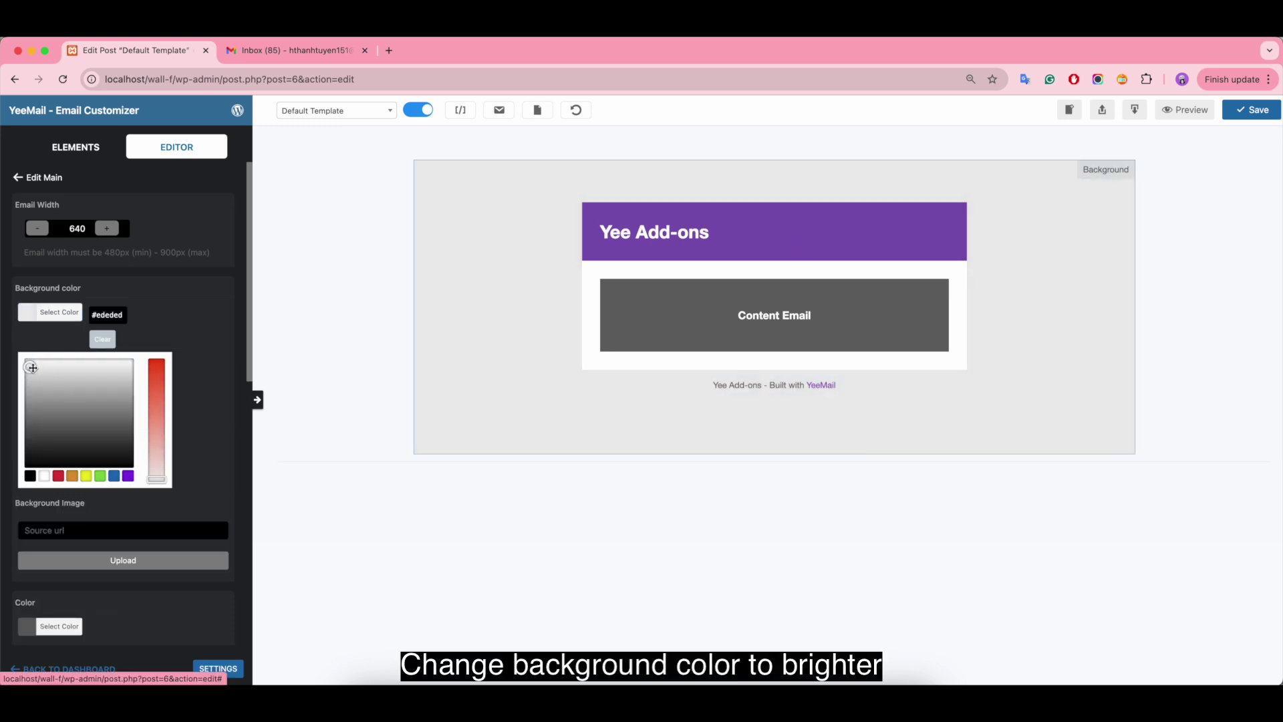
pyautogui.click(177, 332)
pyautogui.scroll(-5, 184, 347)
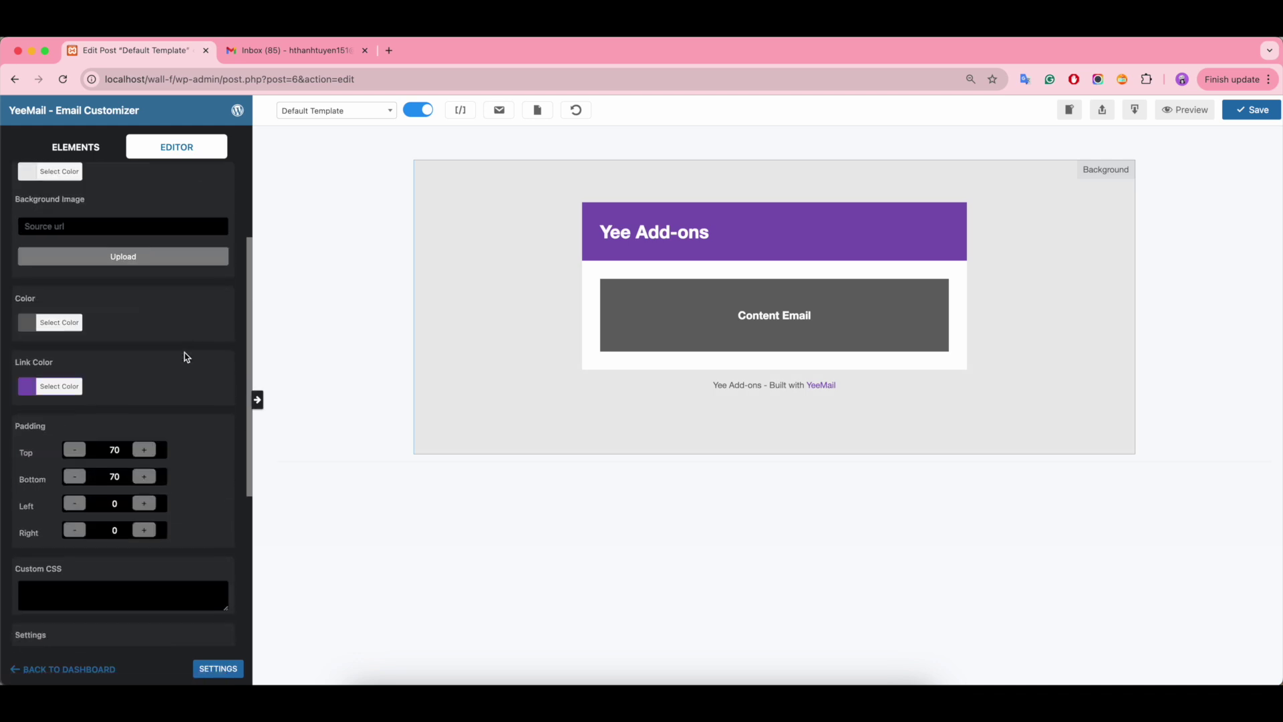
pyautogui.scroll(3, 209, 359)
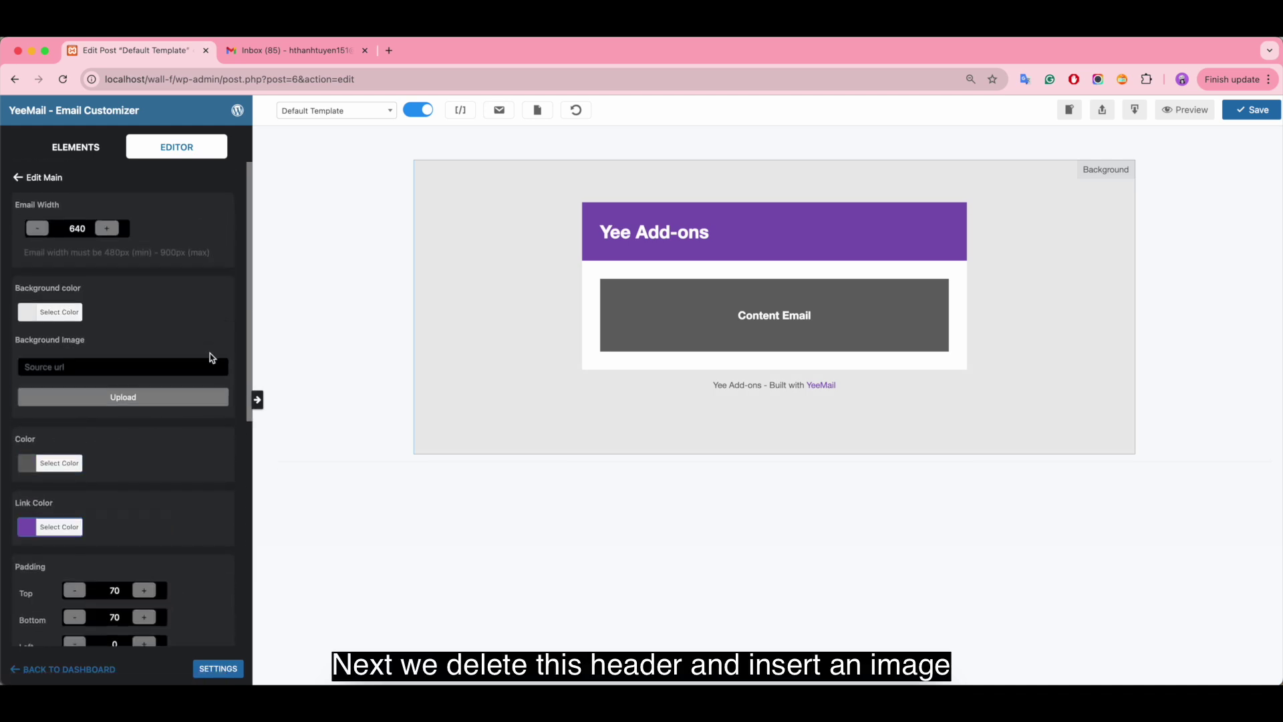
# - Delete the purple header and put an Image element in its place
pyautogui.click(76, 147)
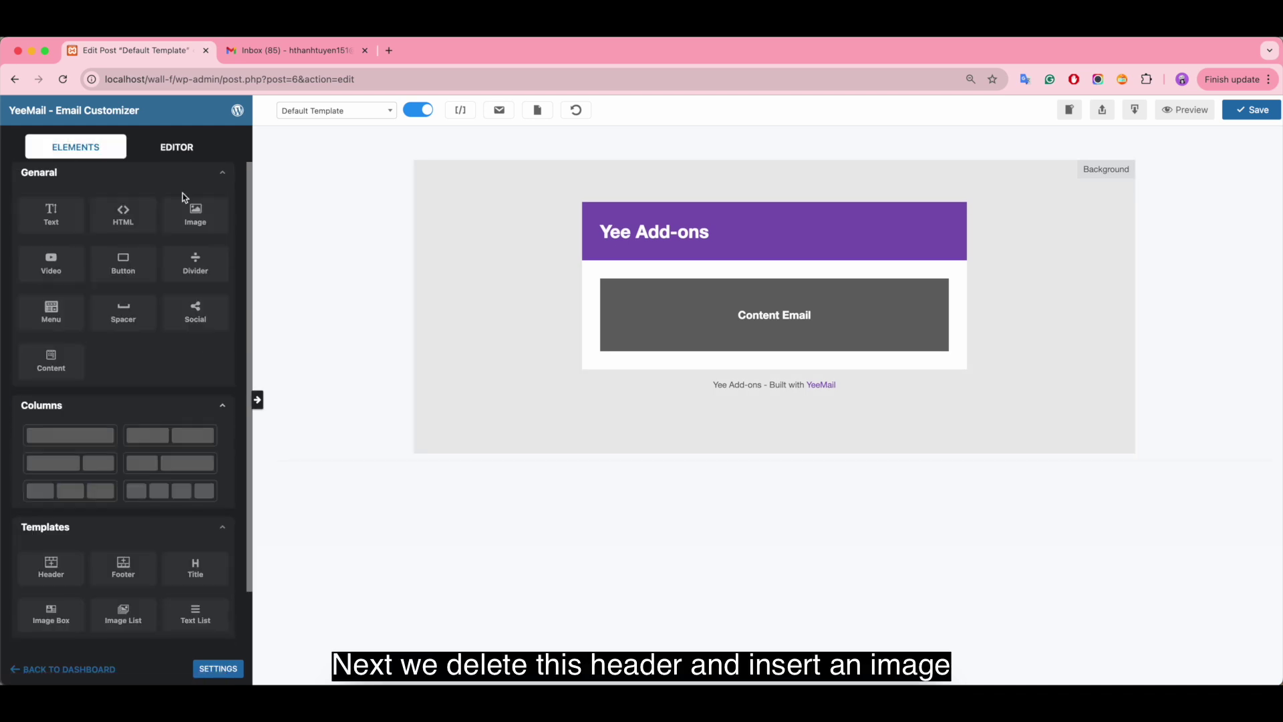
pyautogui.click(753, 215)
pyautogui.click(402, 290)
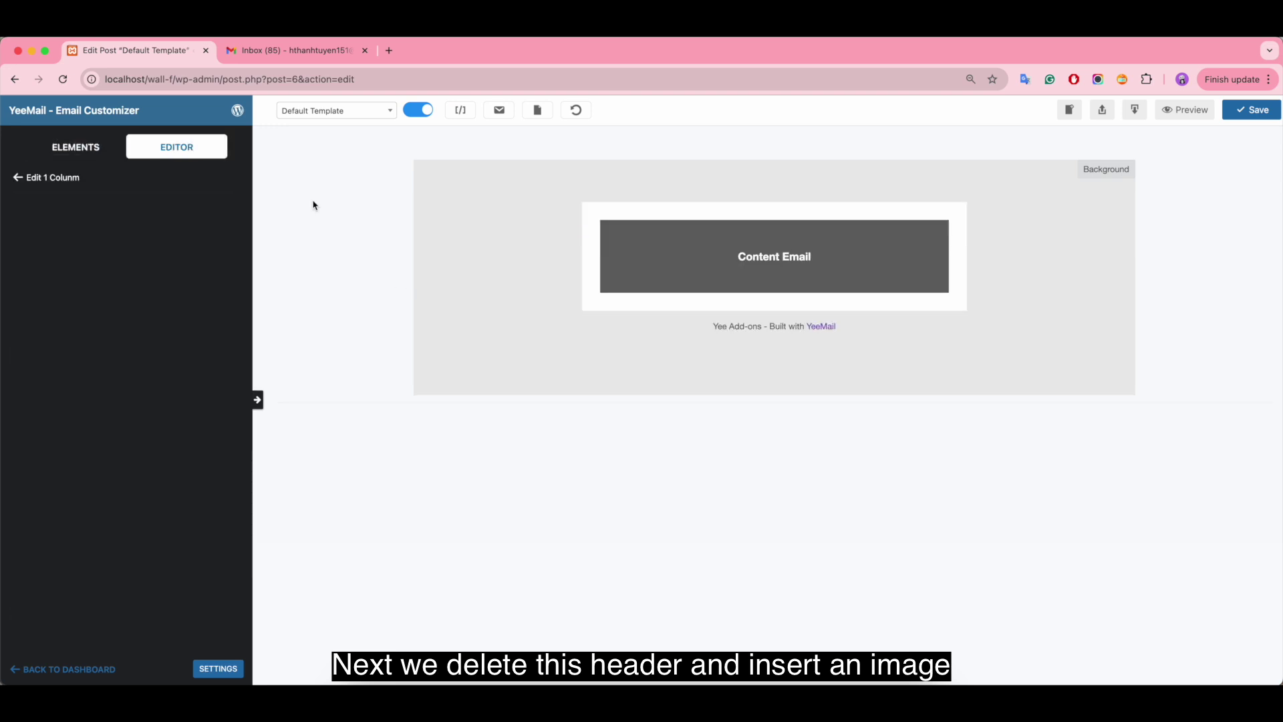
pyautogui.click(75, 147)
pyautogui.moveTo(195, 214); pyautogui.dragTo(605, 220)
pyautogui.click(614, 223)
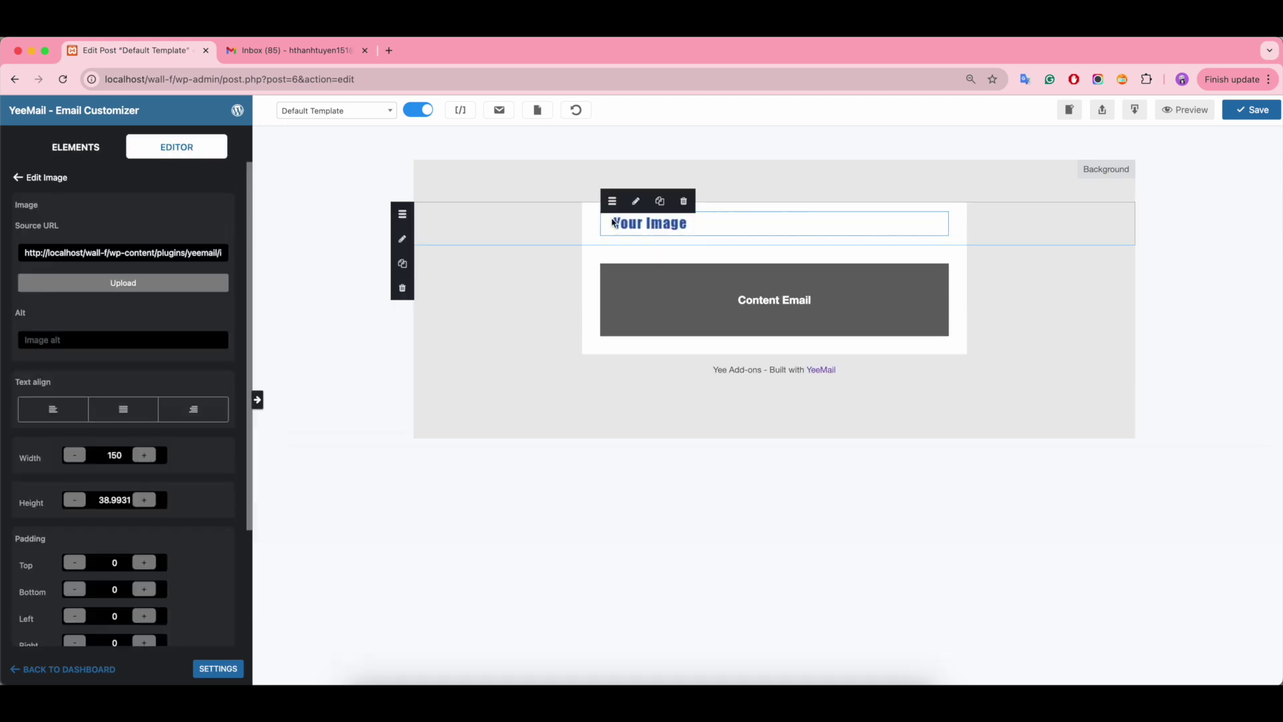
# - Replace the image's Source URL with the pasted Yee Add-ons logo link
pyautogui.click(131, 291)
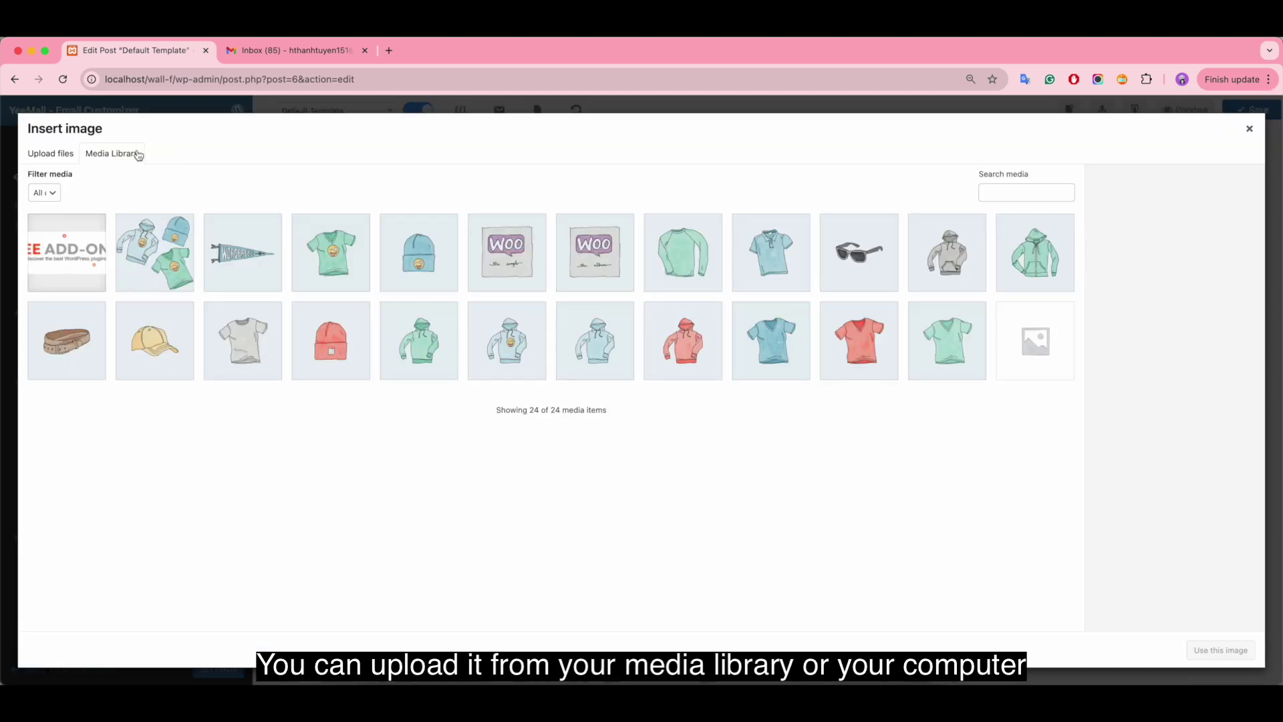
pyautogui.click(55, 156)
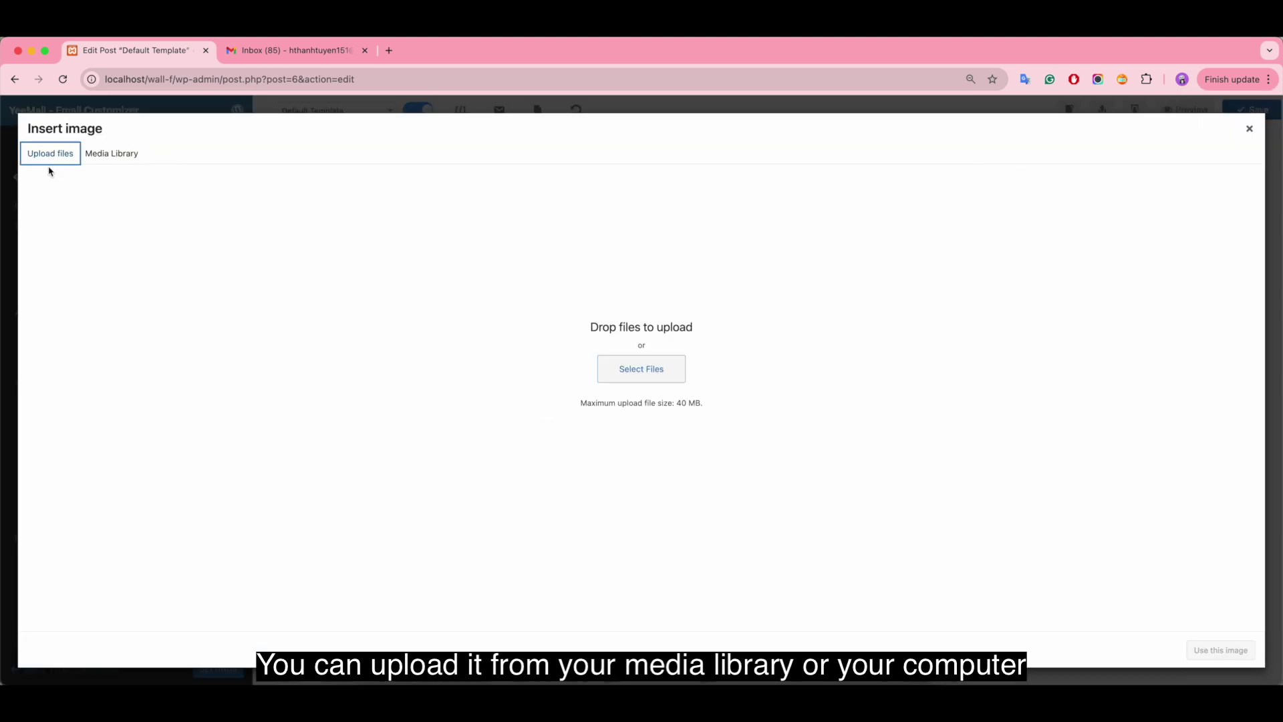
pyautogui.click(123, 158)
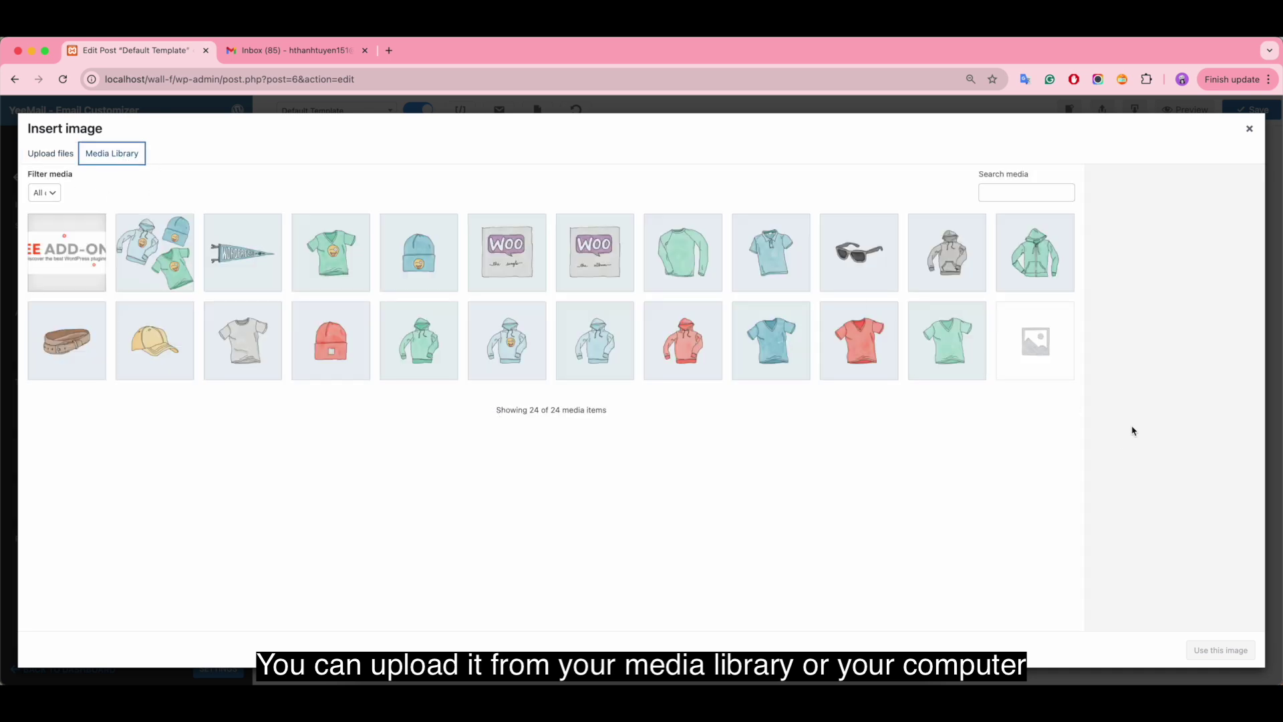
pyautogui.click(1249, 128)
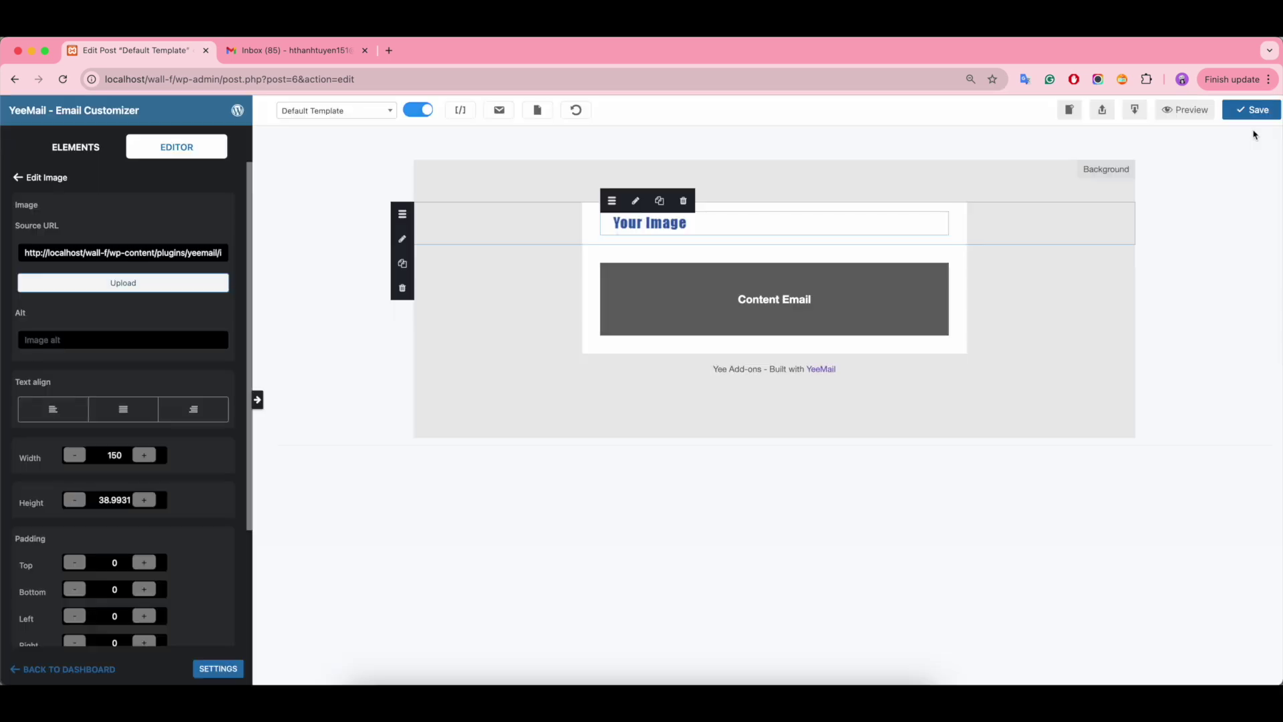
pyautogui.tripleClick(128, 251)
pyautogui.press('BackSpace')
pyautogui.write('http://localhost/wall-f/wp-content/uploads/2024/07/HEADER-640X150.png')
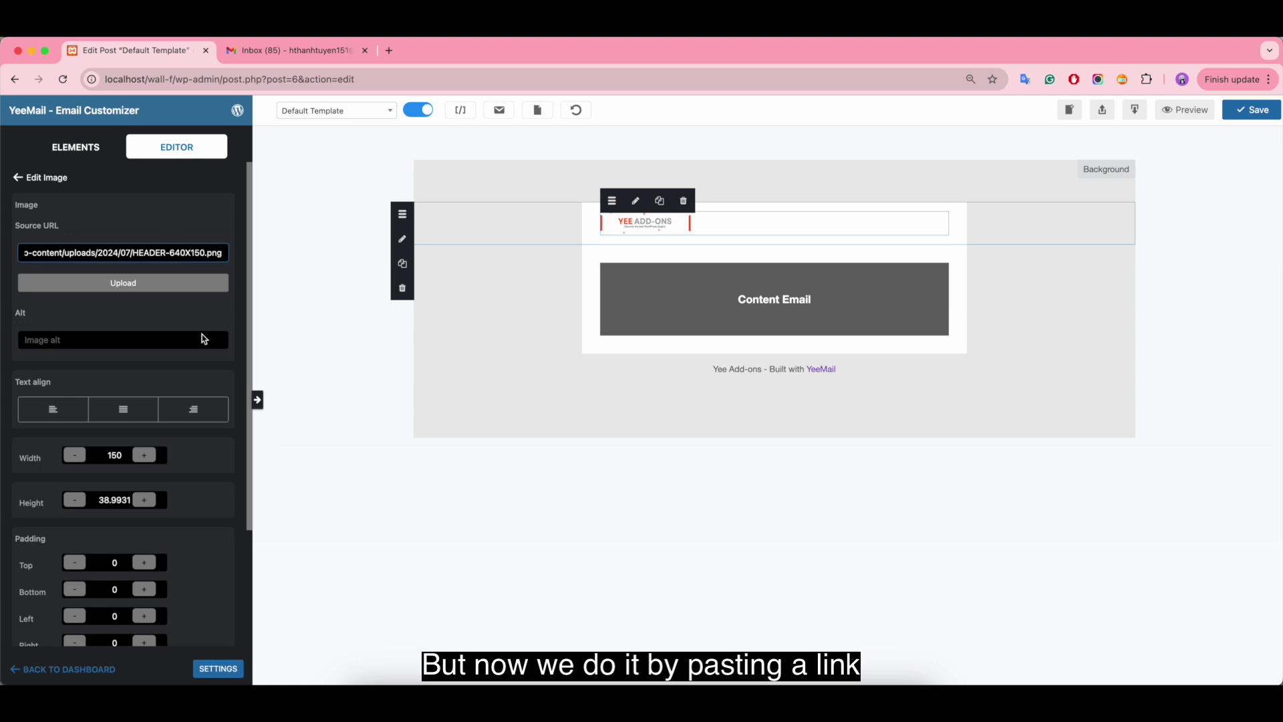
# - Set the header image to width 640 and height 150
pyautogui.doubleClick(115, 455)
pyautogui.press('BackSpace')
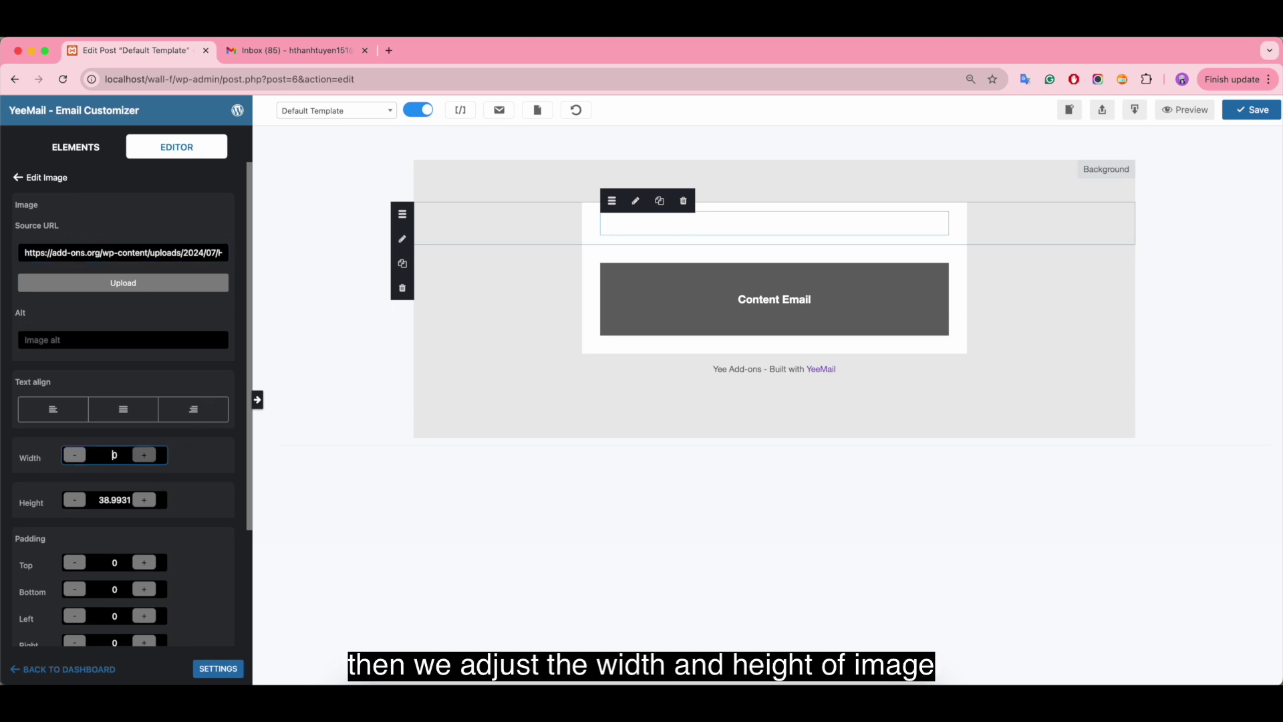
pyautogui.write('640')
pyautogui.doubleClick(115, 500)
pyautogui.write('150')
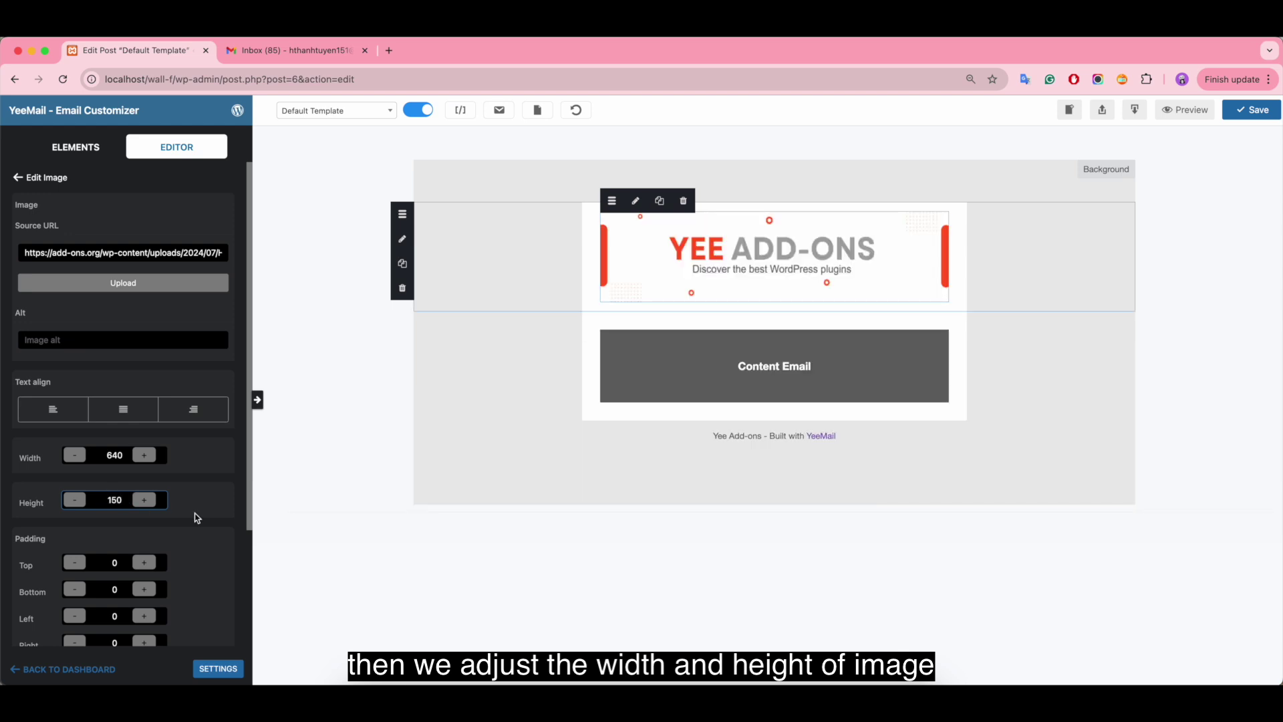
pyautogui.scroll(-3, 195, 516)
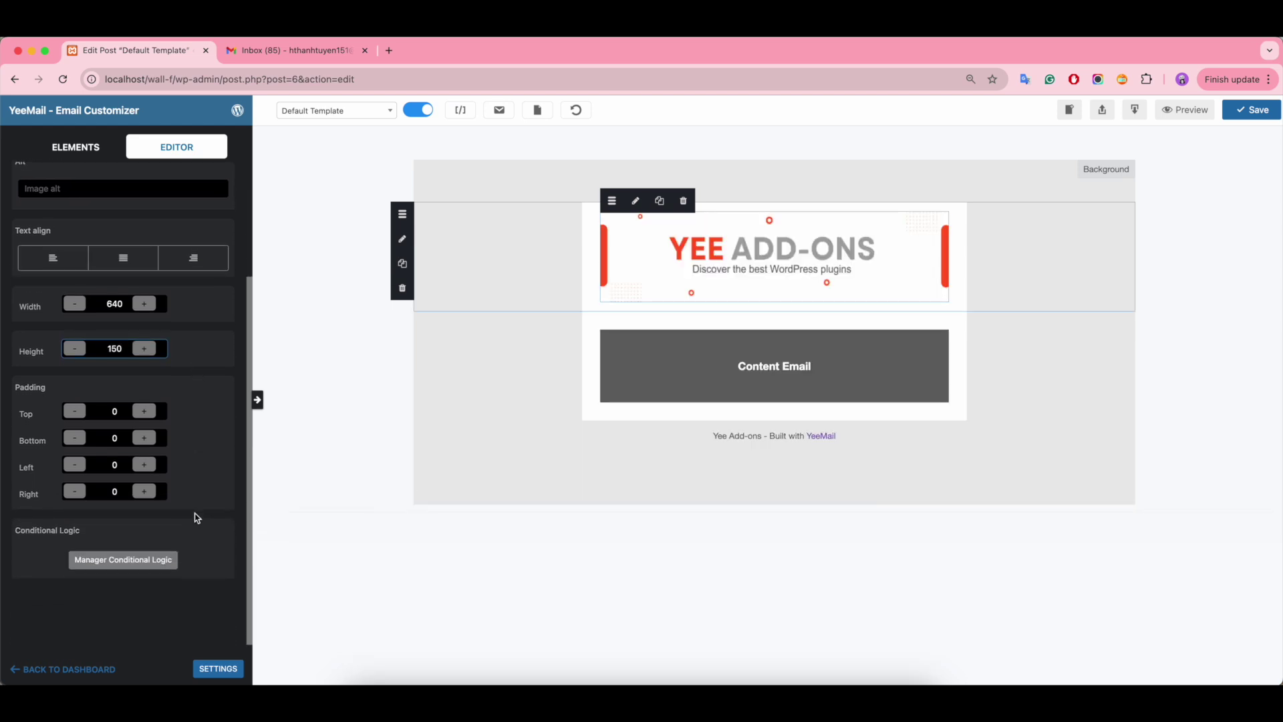
# - Edit the header row's left and right padding, setting them to 0
pyautogui.click(589, 234)
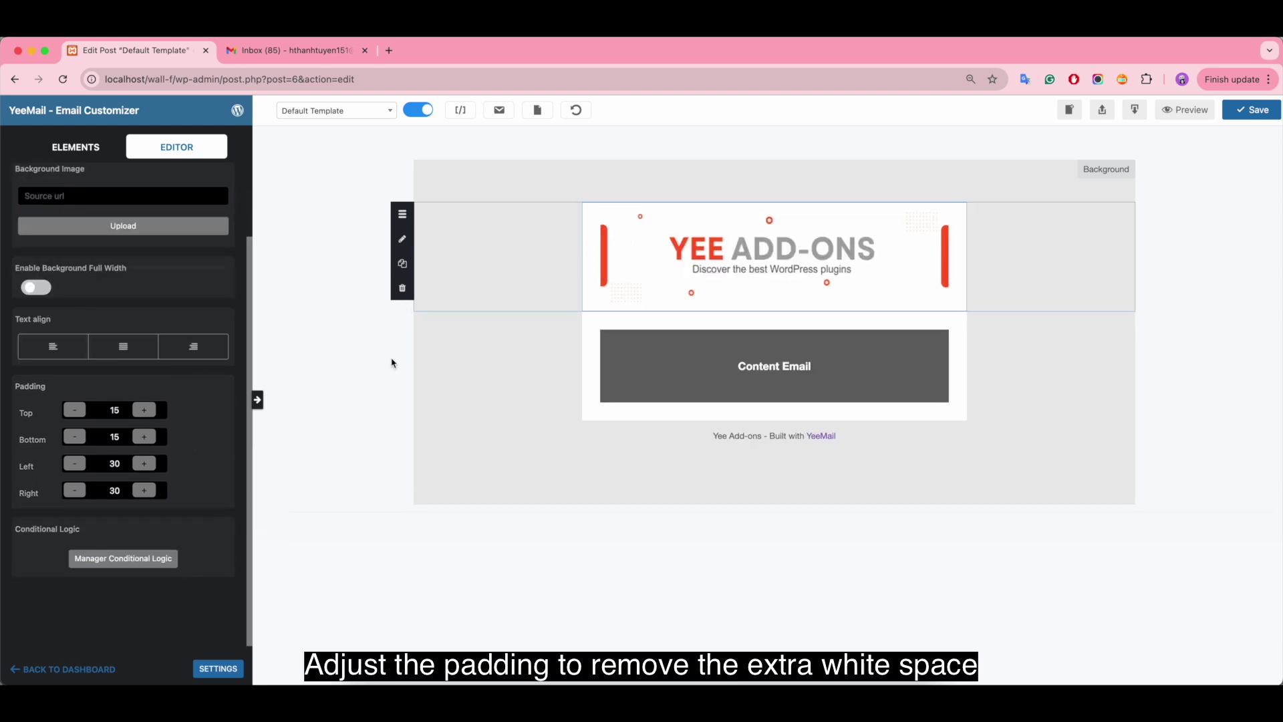
pyautogui.doubleClick(114, 463)
pyautogui.write('0')
pyautogui.doubleClick(114, 490)
pyautogui.write('0')
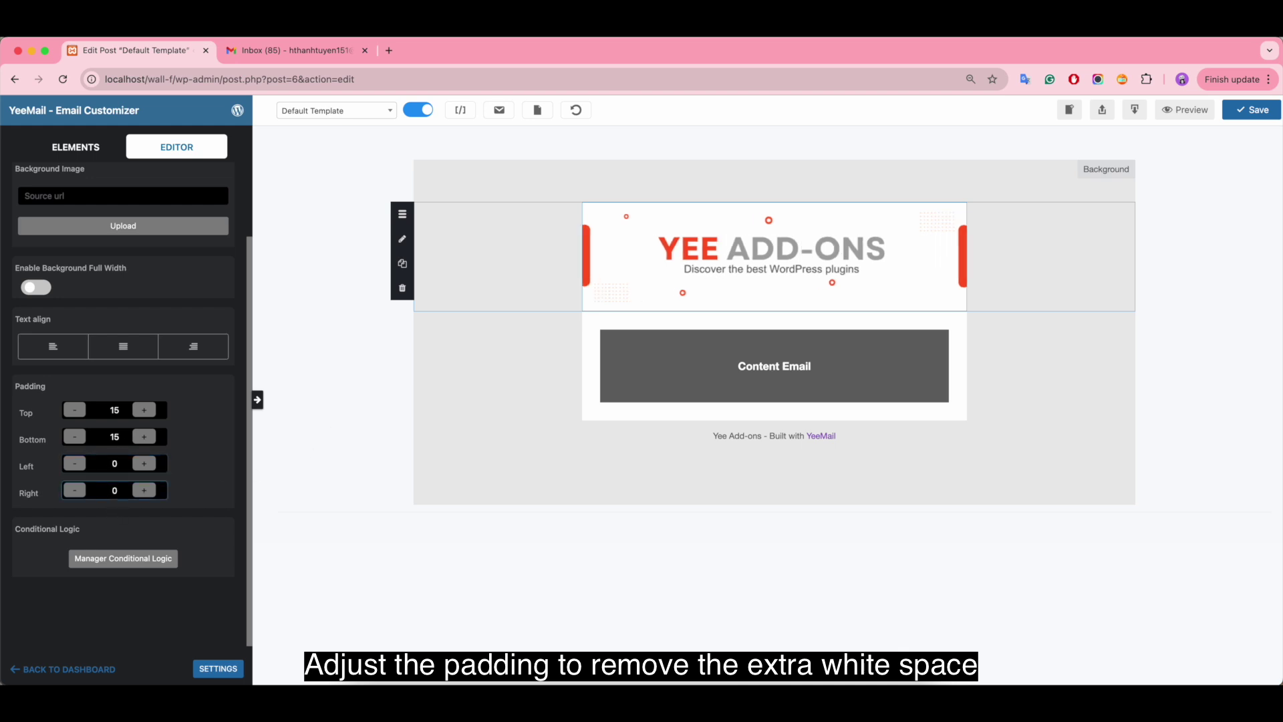
pyautogui.hotkey('ctrl', 'z')
pyautogui.hotkey('ctrl', 'z')
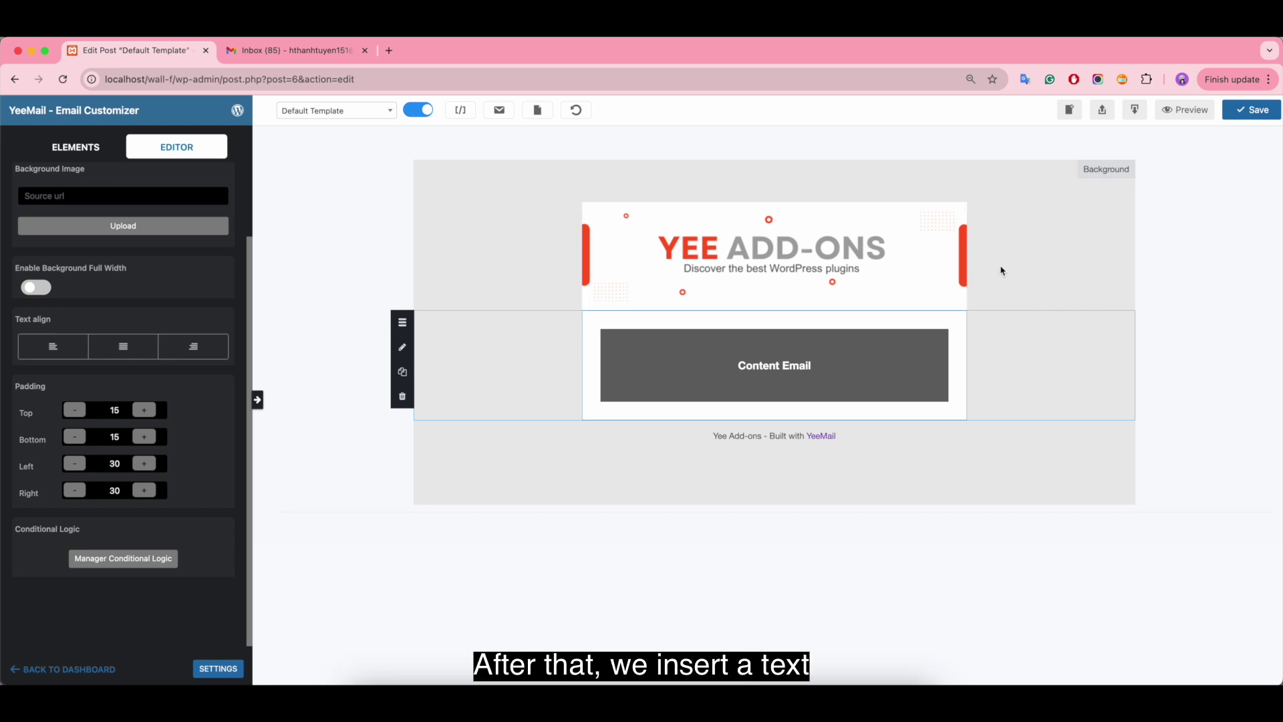
# - Add a one-column row with a Text element below the Content Email block
pyautogui.click(107, 153)
pyautogui.moveTo(70, 374); pyautogui.dragTo(533, 426)
pyautogui.scroll(2, 40, 197)
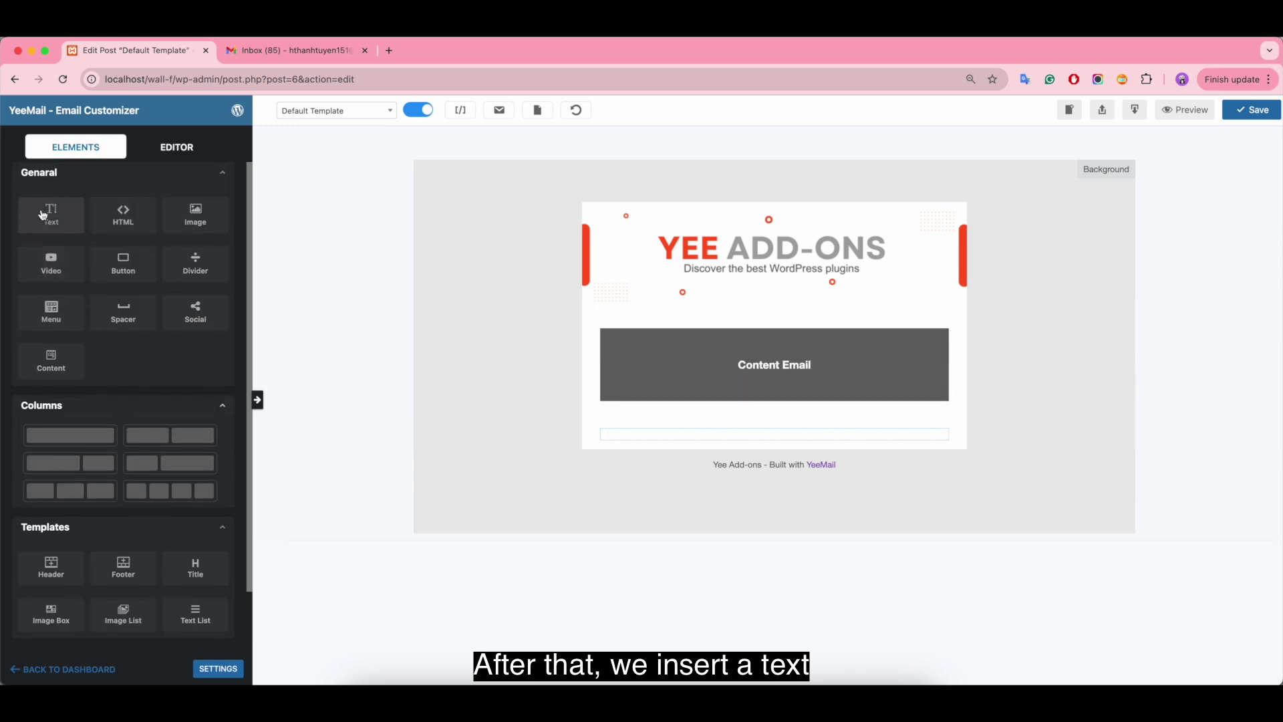
pyautogui.moveTo(51, 215); pyautogui.dragTo(774, 435)
pyautogui.click(735, 436)
pyautogui.moveTo(117, 284); pyautogui.dragTo(3, 260)
# - Type the help line, the contact e-mail address and 'Share via', making the help line bold
pyautogui.write("If you need help or have any questions, don't hesitate to get in touch with us.")
pyautogui.press('Return')
pyautogui.press('Return')
pyautogui.write('Share via:')
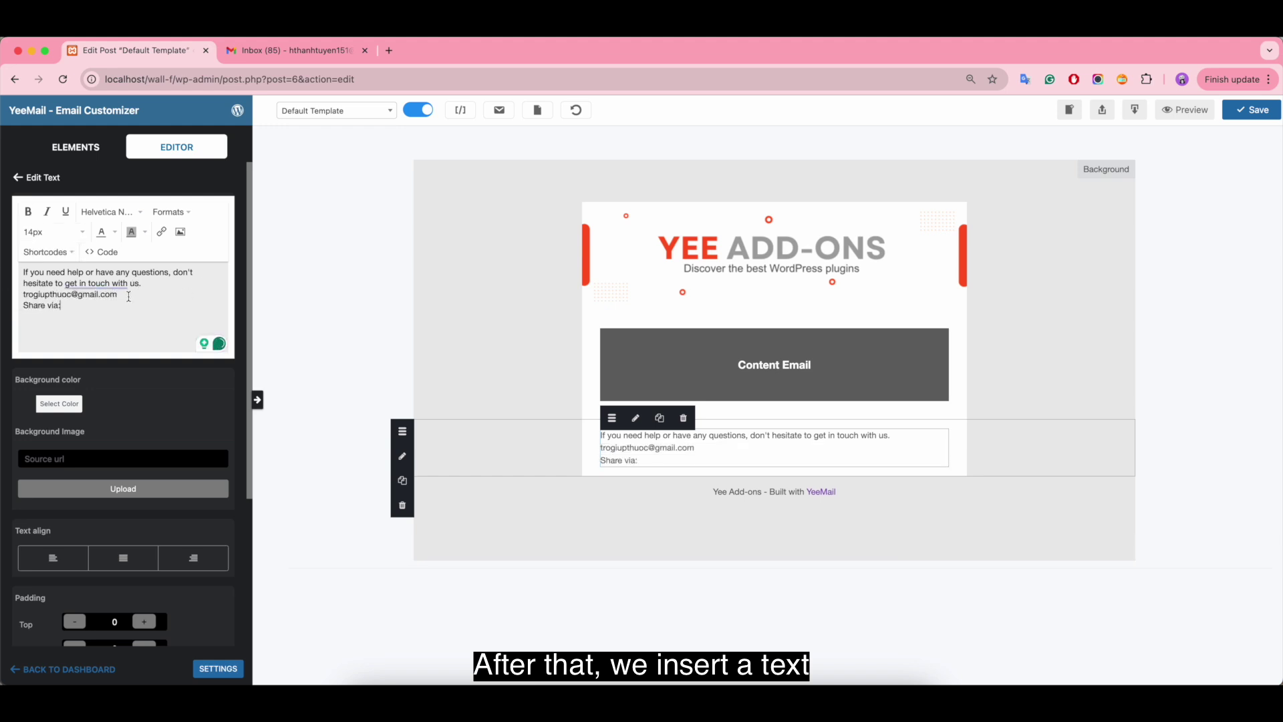
pyautogui.tripleClick(153, 285)
pyautogui.click(27, 212)
pyautogui.click(152, 317)
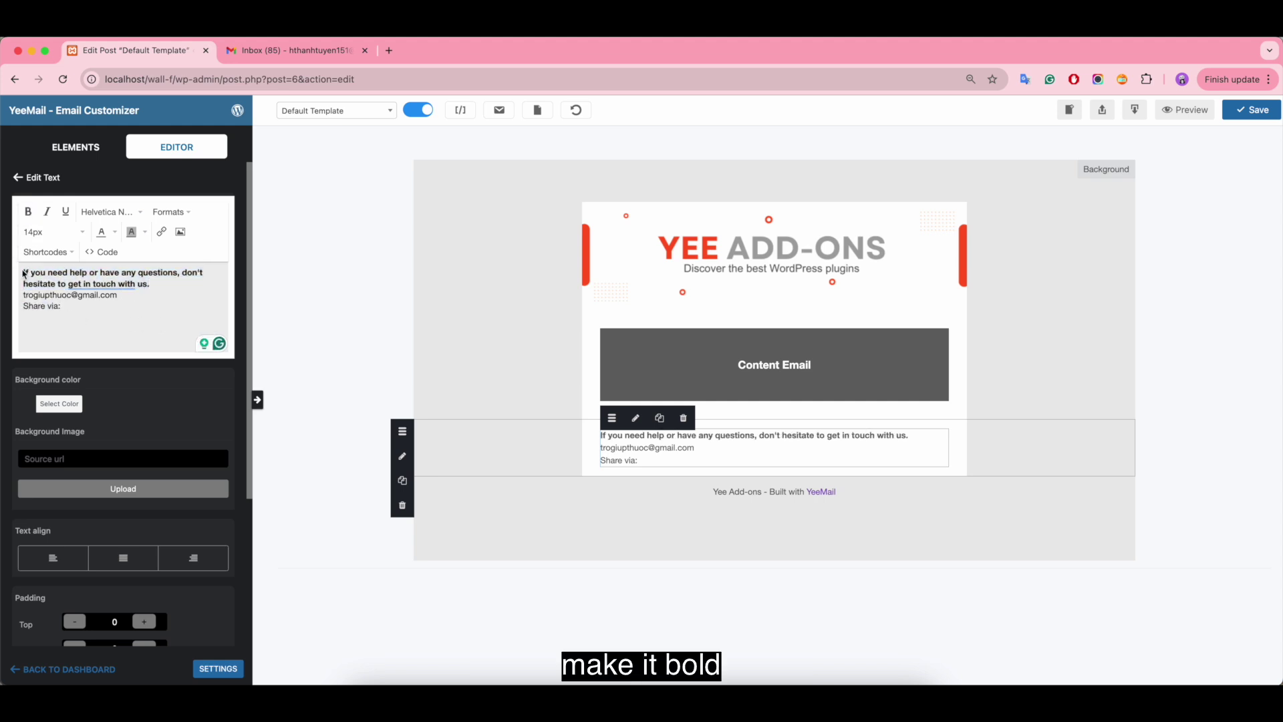
# - Centre-align all the text and set its font to Arial, Helvetica, sans-serif
pyautogui.moveTo(24, 271); pyautogui.dragTo(64, 306)
pyautogui.click(172, 212)
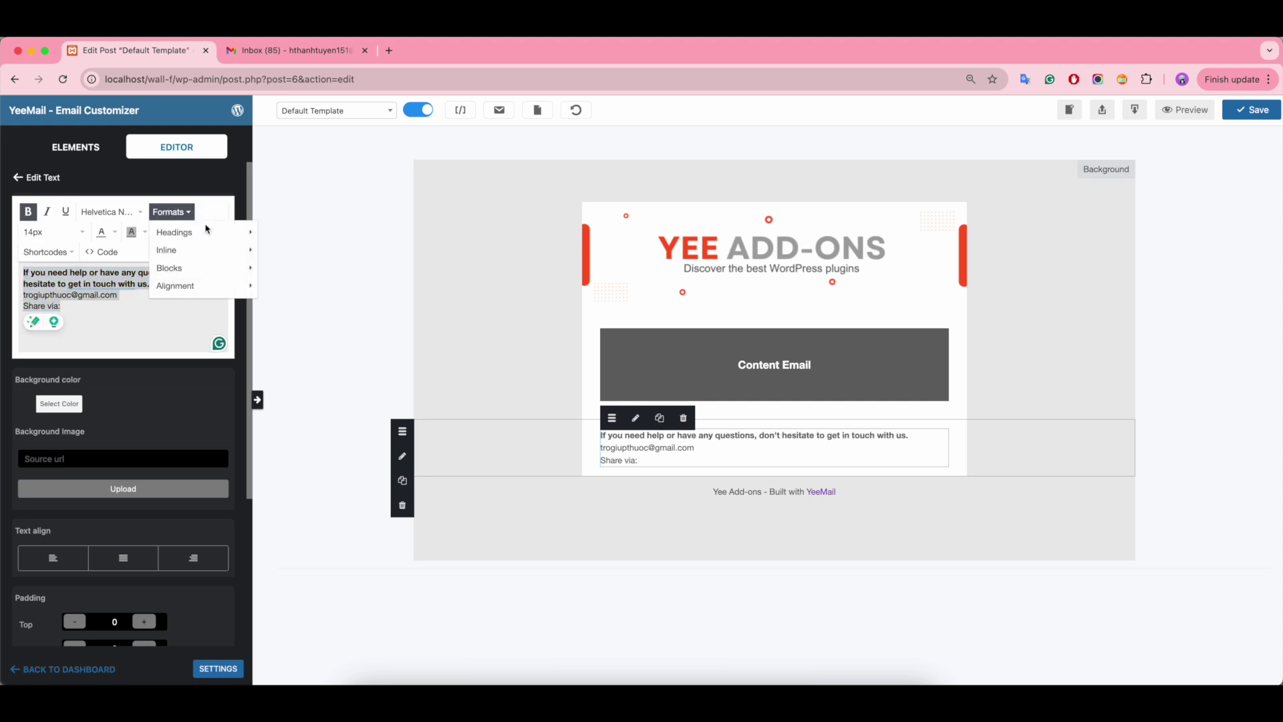
pyautogui.moveTo(217, 272)
pyautogui.click(274, 302)
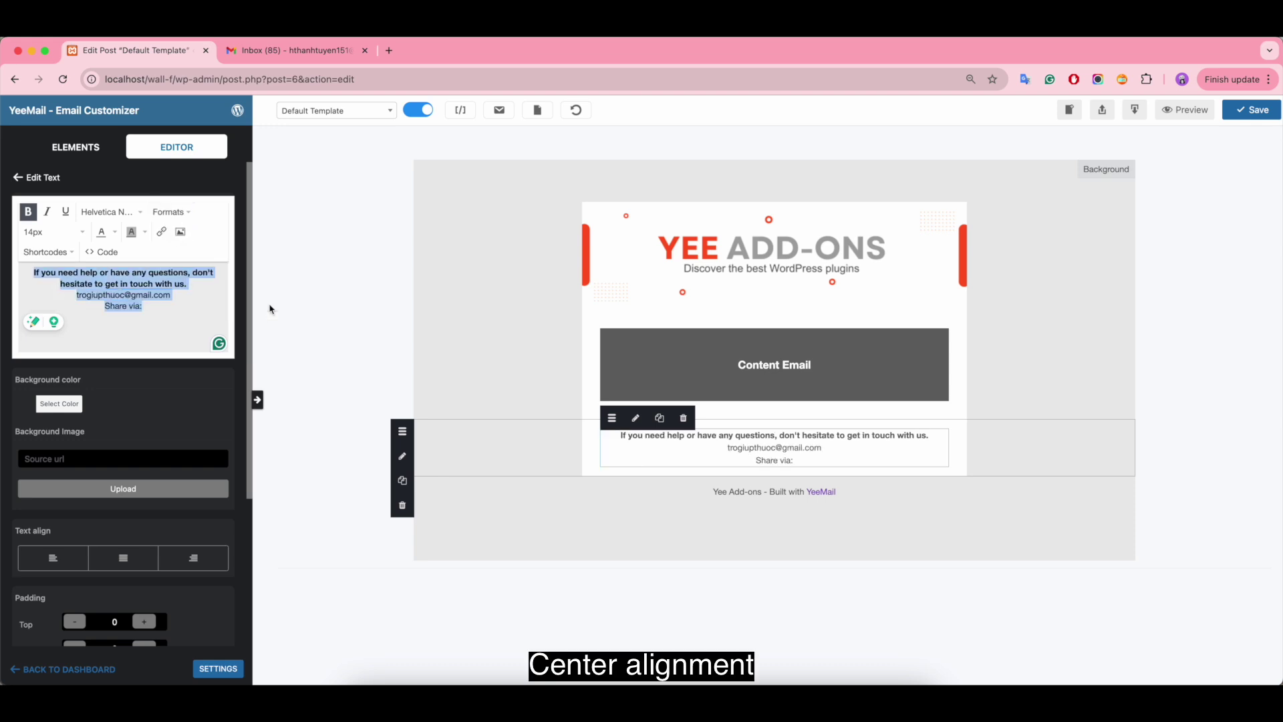
pyautogui.click(139, 213)
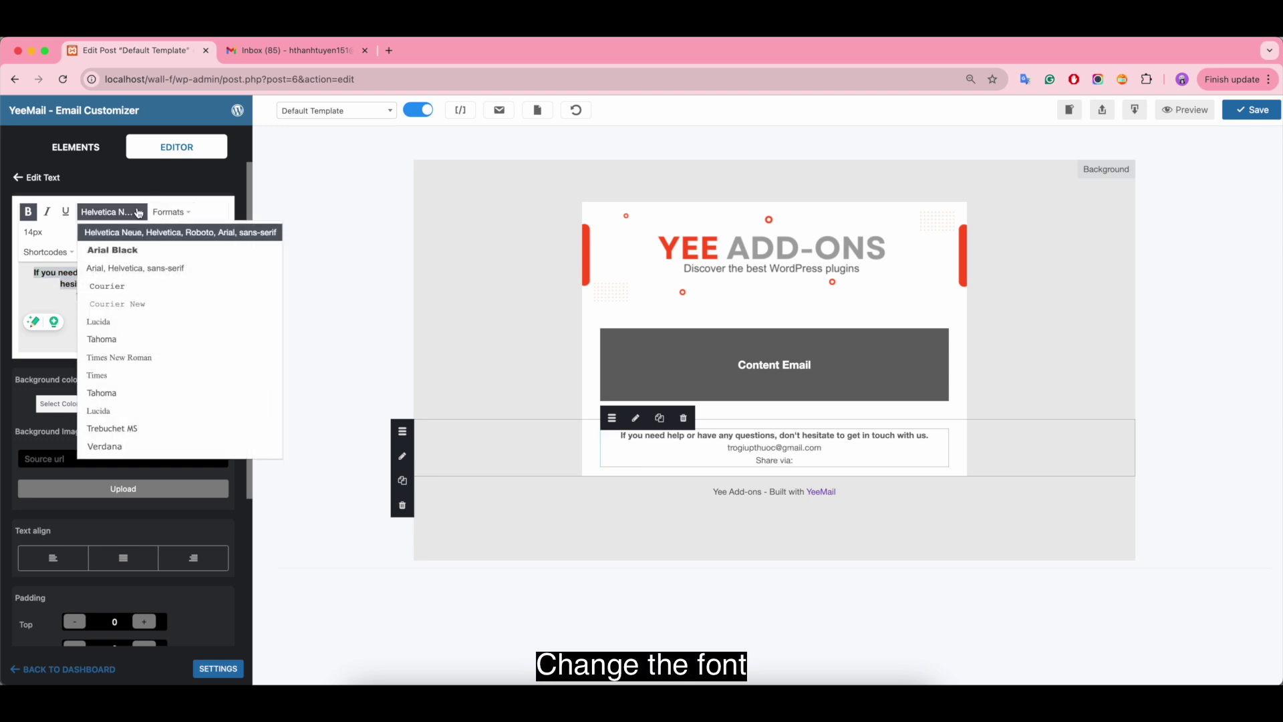
pyautogui.click(206, 268)
pyautogui.click(162, 320)
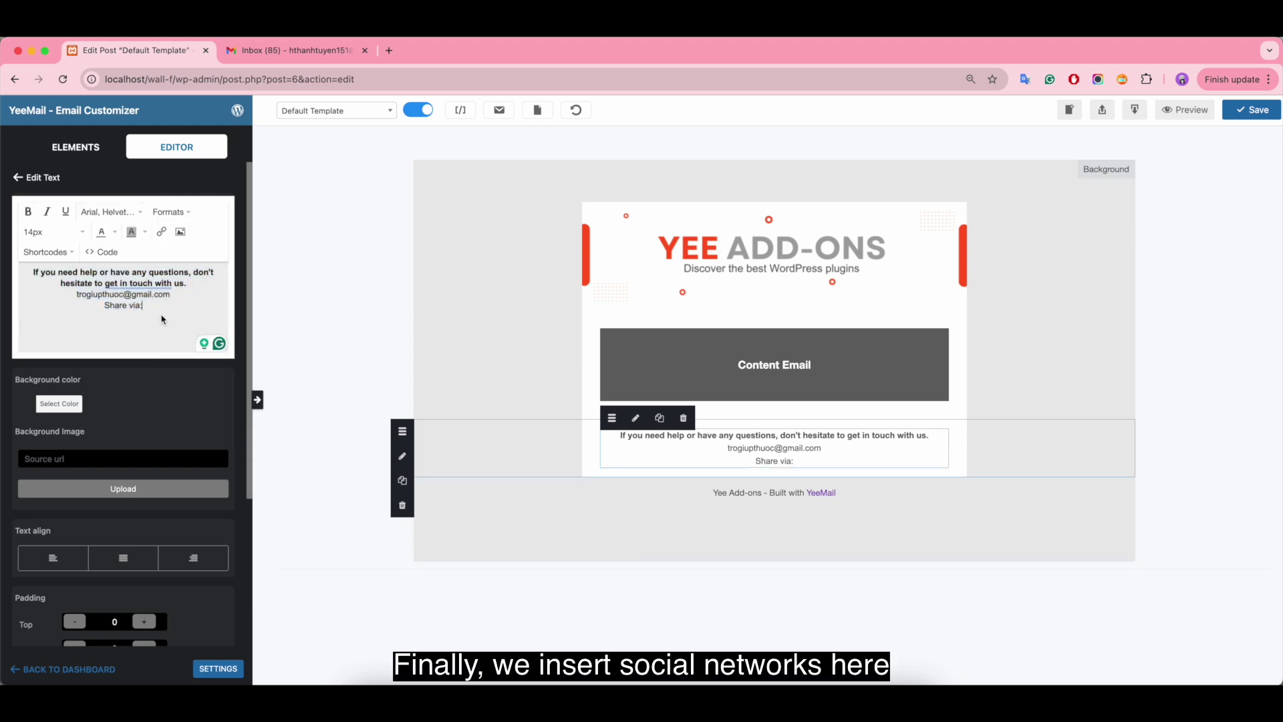
pyautogui.click(75, 147)
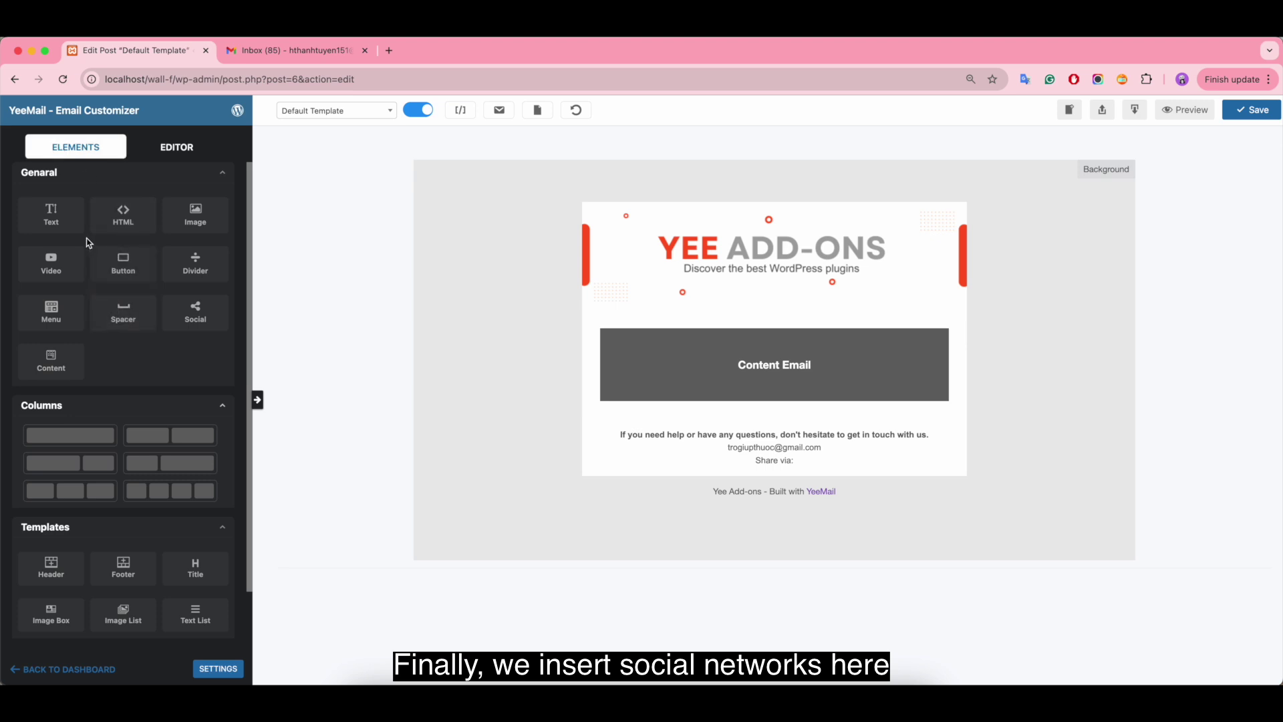
# - Add a Social icons element and hide the Twitter, LinkedIn and WhatsApp icons
pyautogui.moveTo(199, 315); pyautogui.dragTo(708, 478)
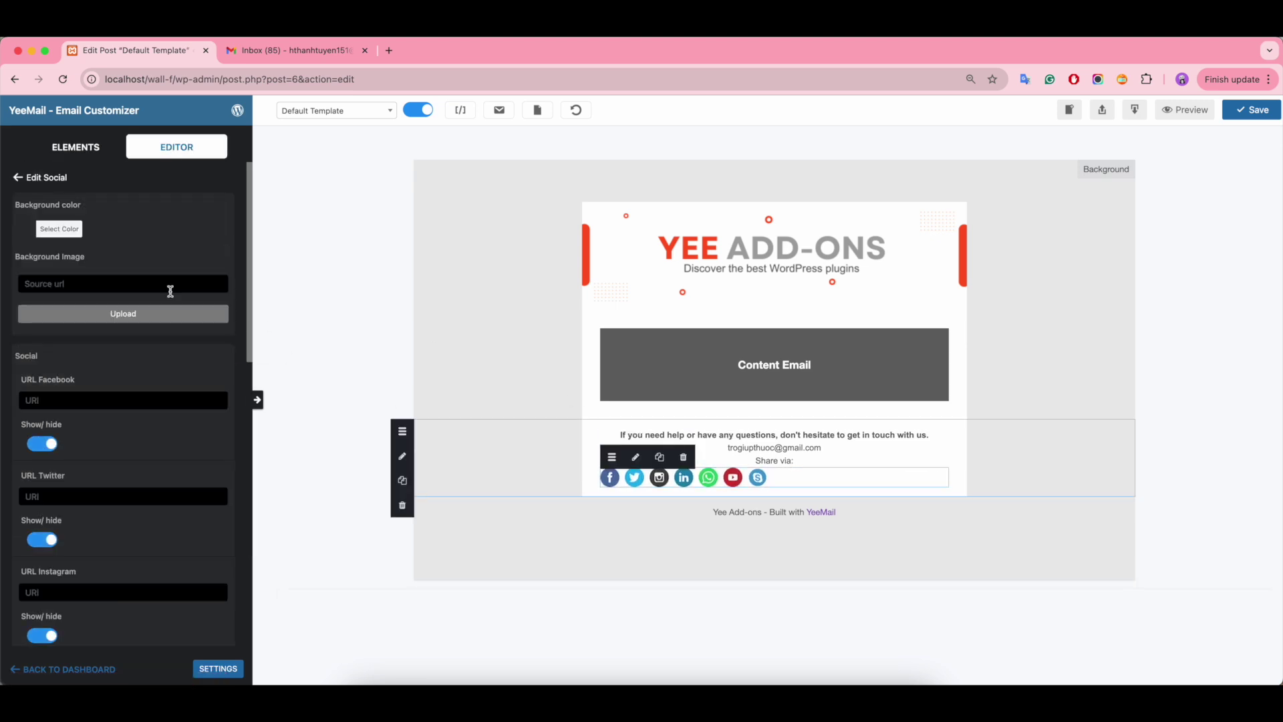
pyautogui.click(29, 233)
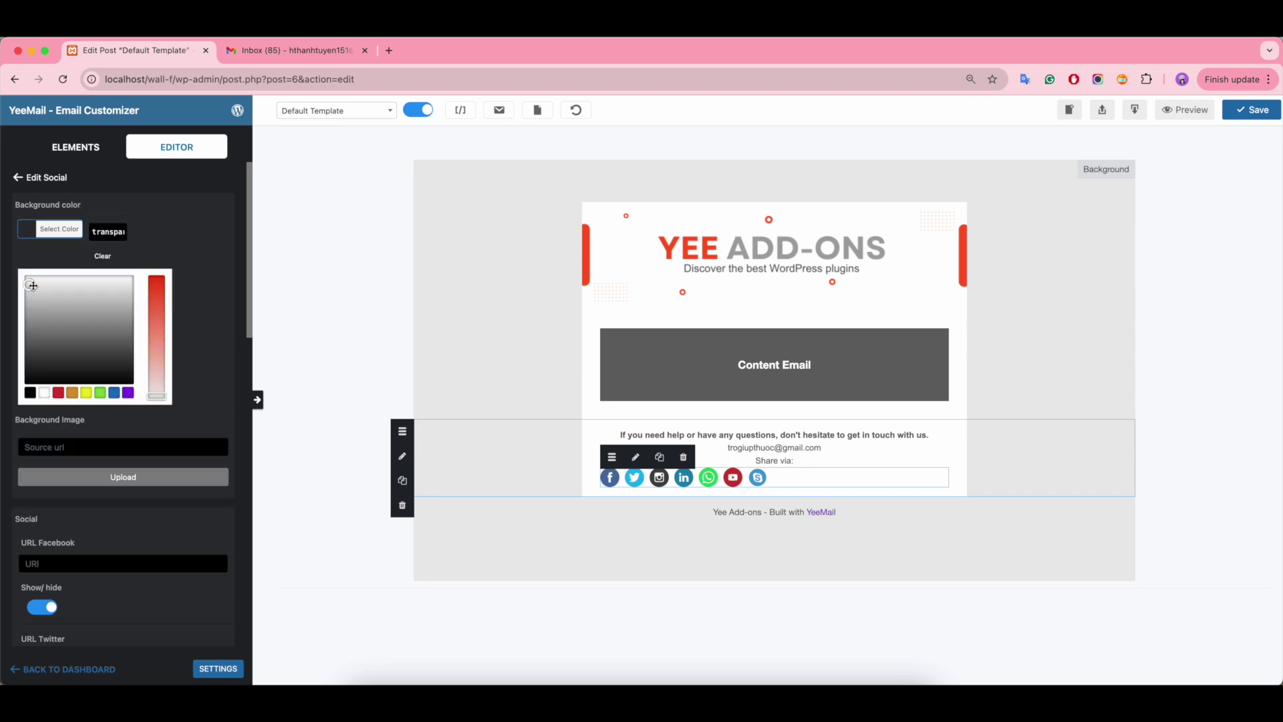
pyautogui.click(31, 250)
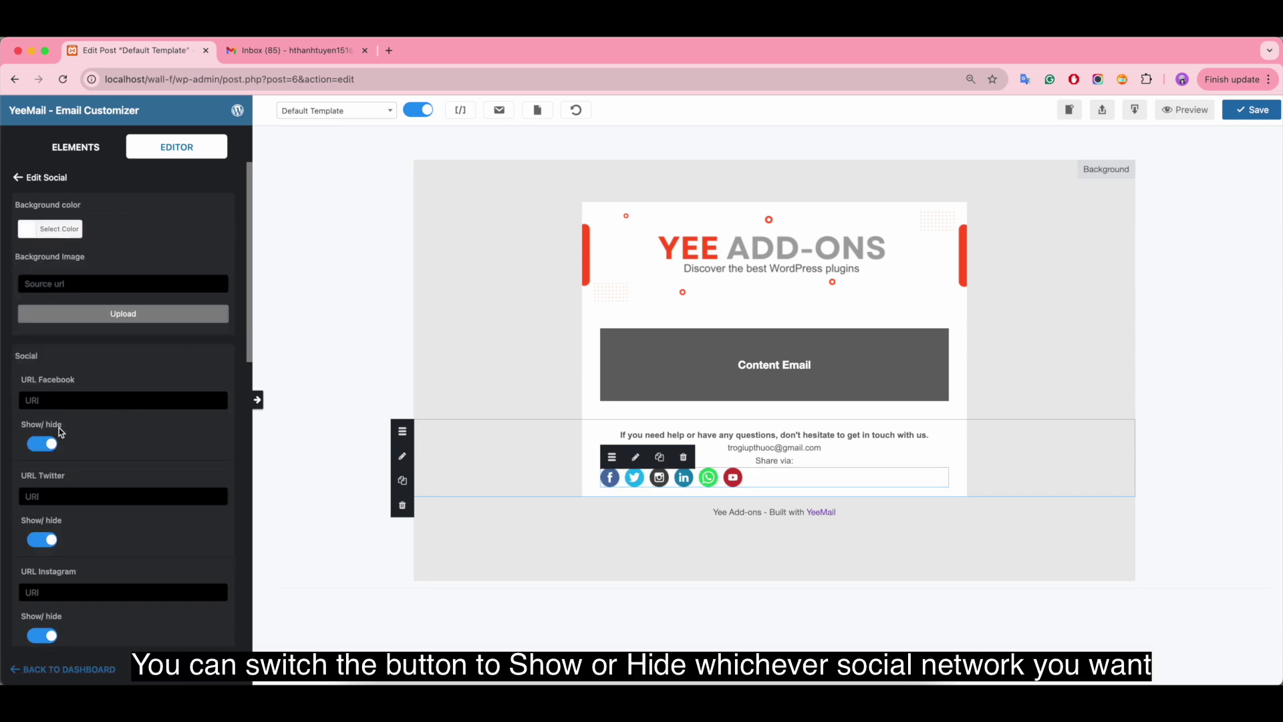
pyautogui.click(41, 539)
pyautogui.scroll(-3, 129, 515)
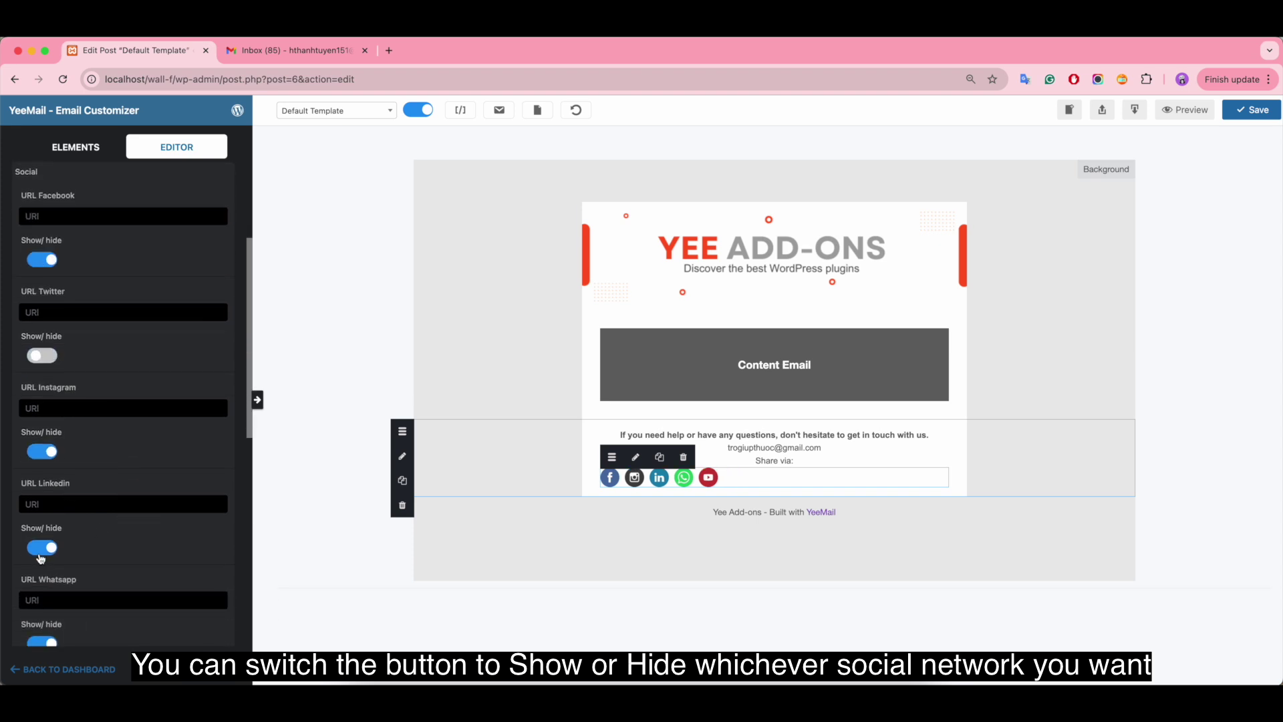
pyautogui.click(40, 550)
pyautogui.click(37, 643)
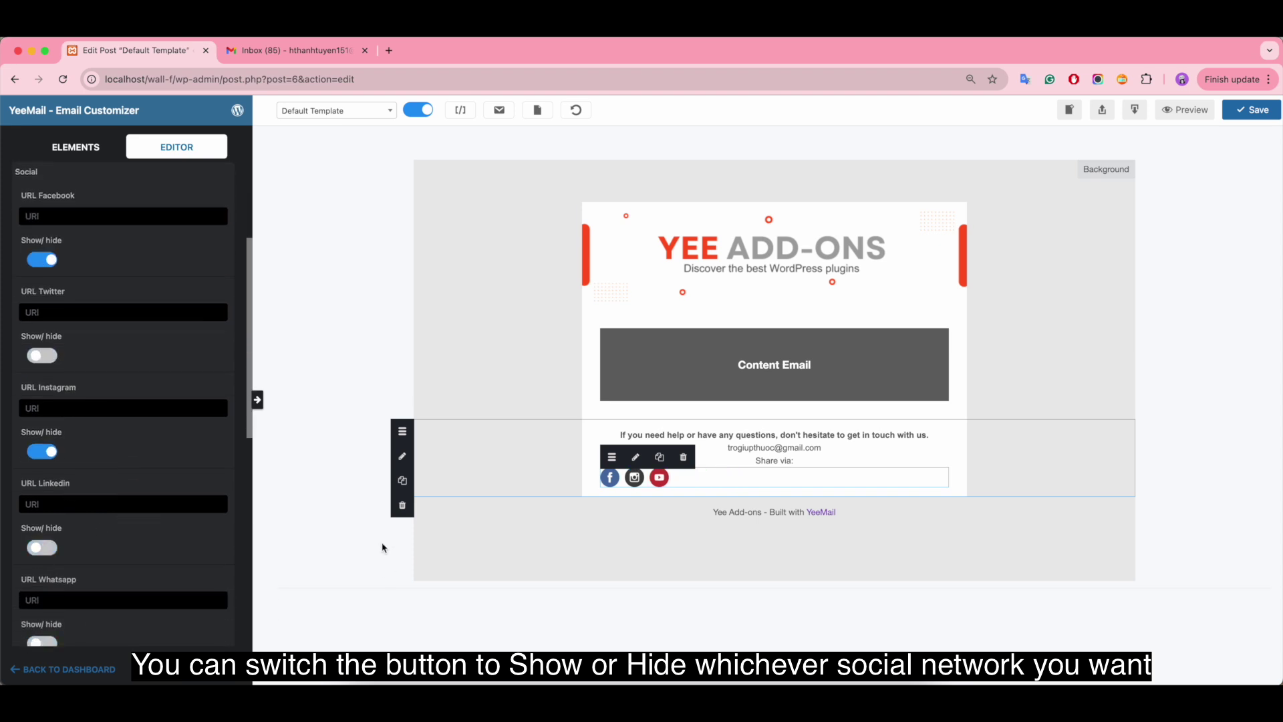
# - Review the icon link fields, centre the social icons, and check the footer row
pyautogui.click(119, 215)
pyautogui.click(105, 315)
pyautogui.click(84, 409)
pyautogui.click(77, 506)
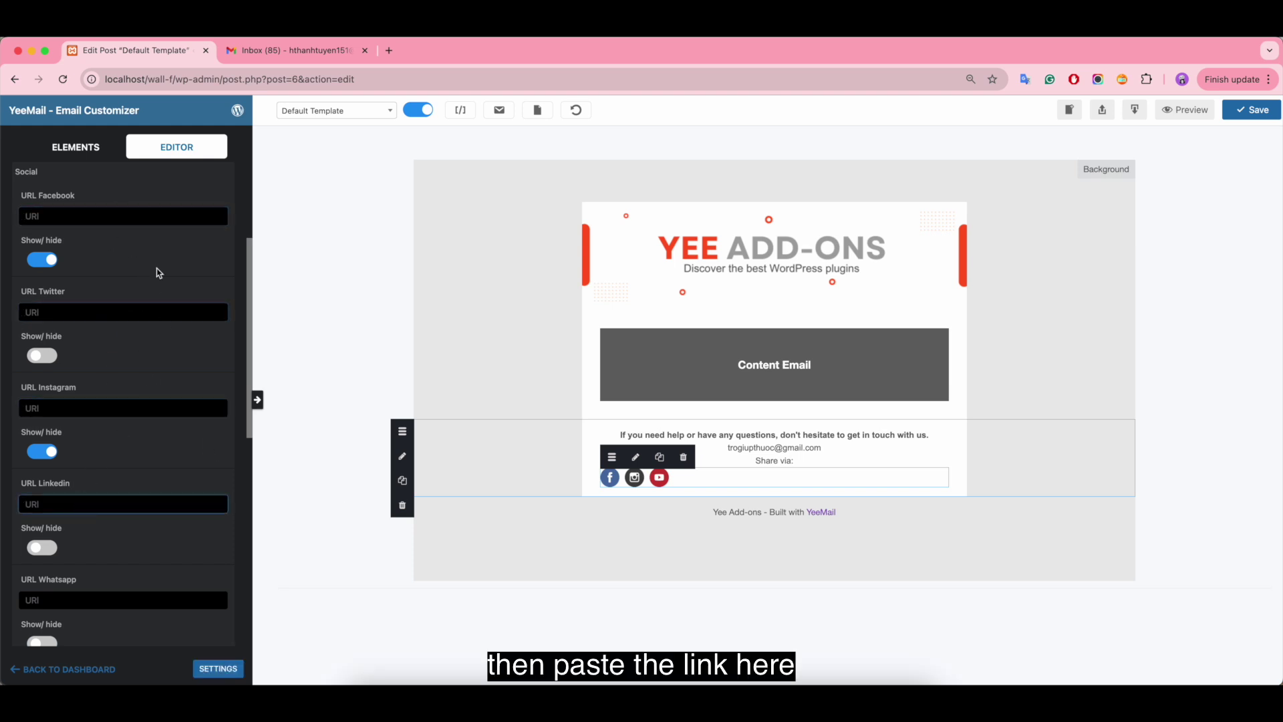
pyautogui.click(76, 147)
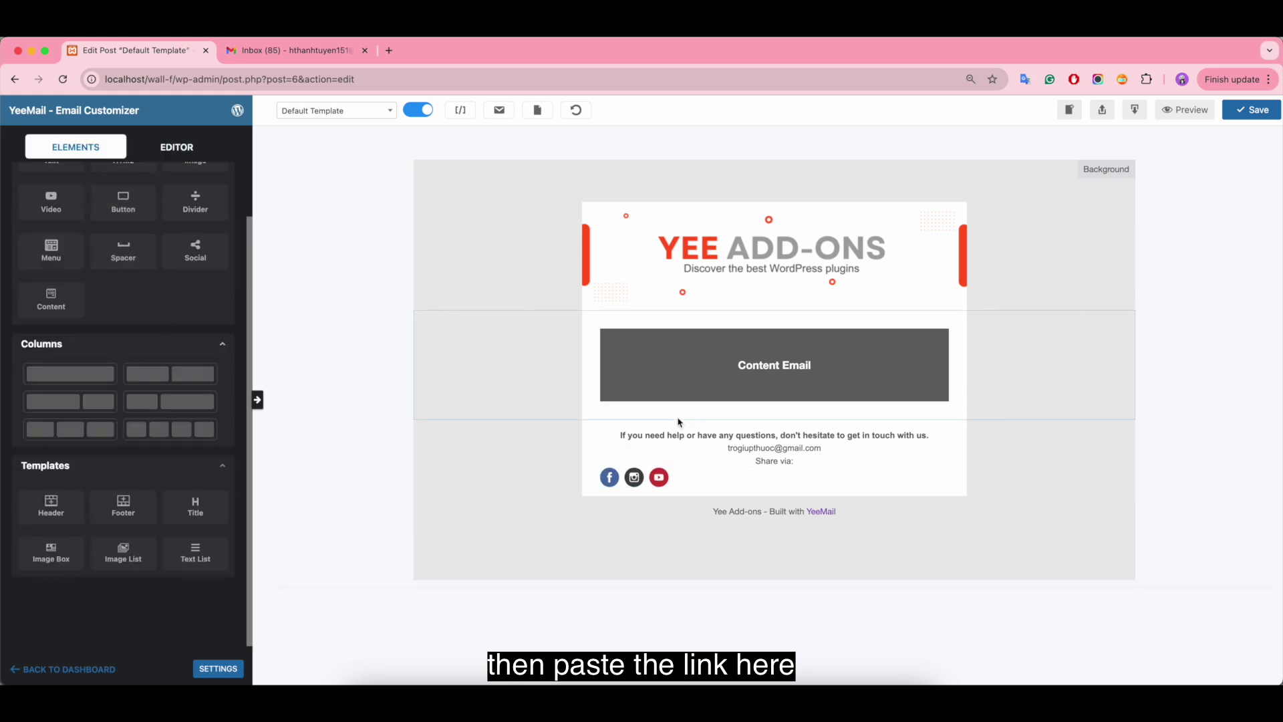
pyautogui.click(730, 480)
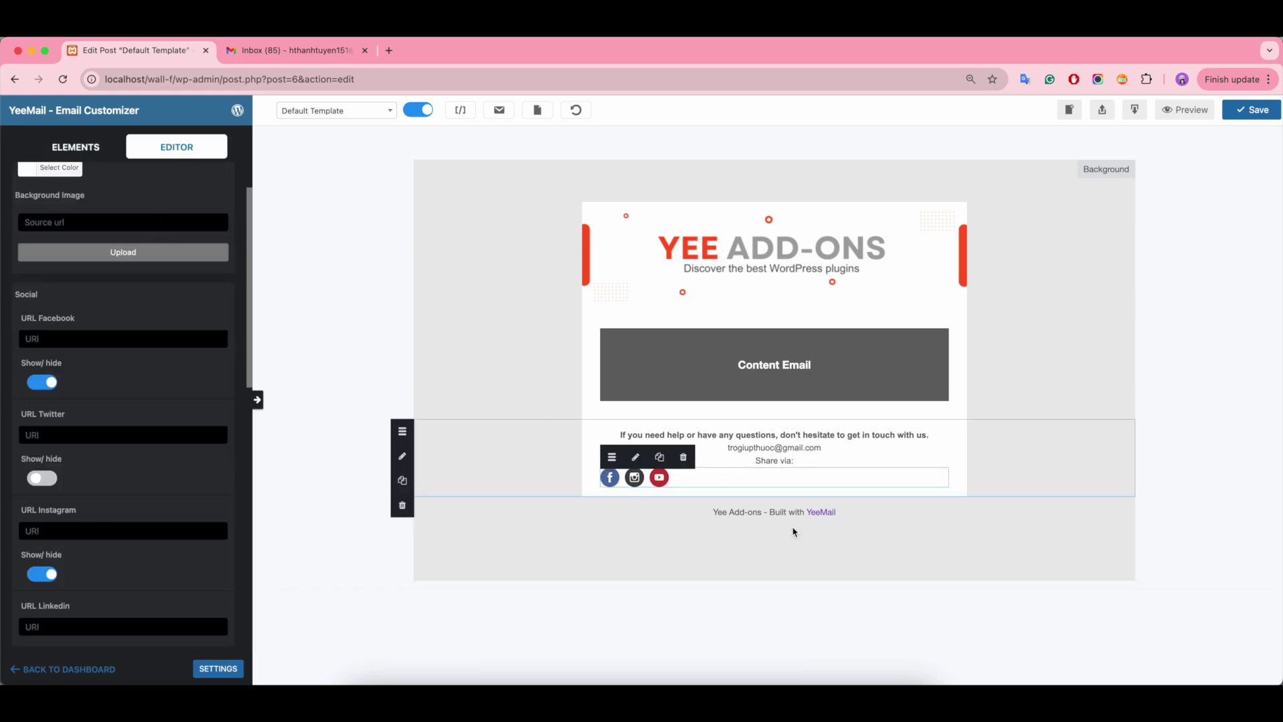
pyautogui.scroll(-8, 229, 498)
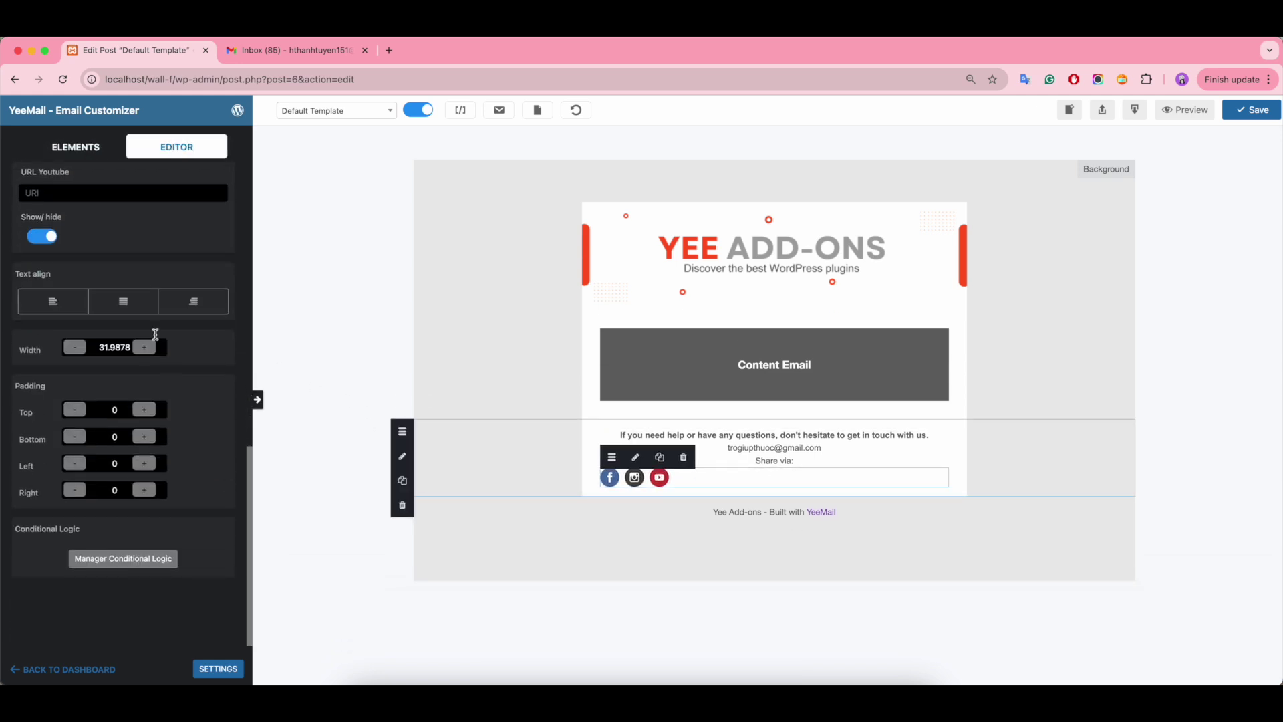
pyautogui.click(124, 302)
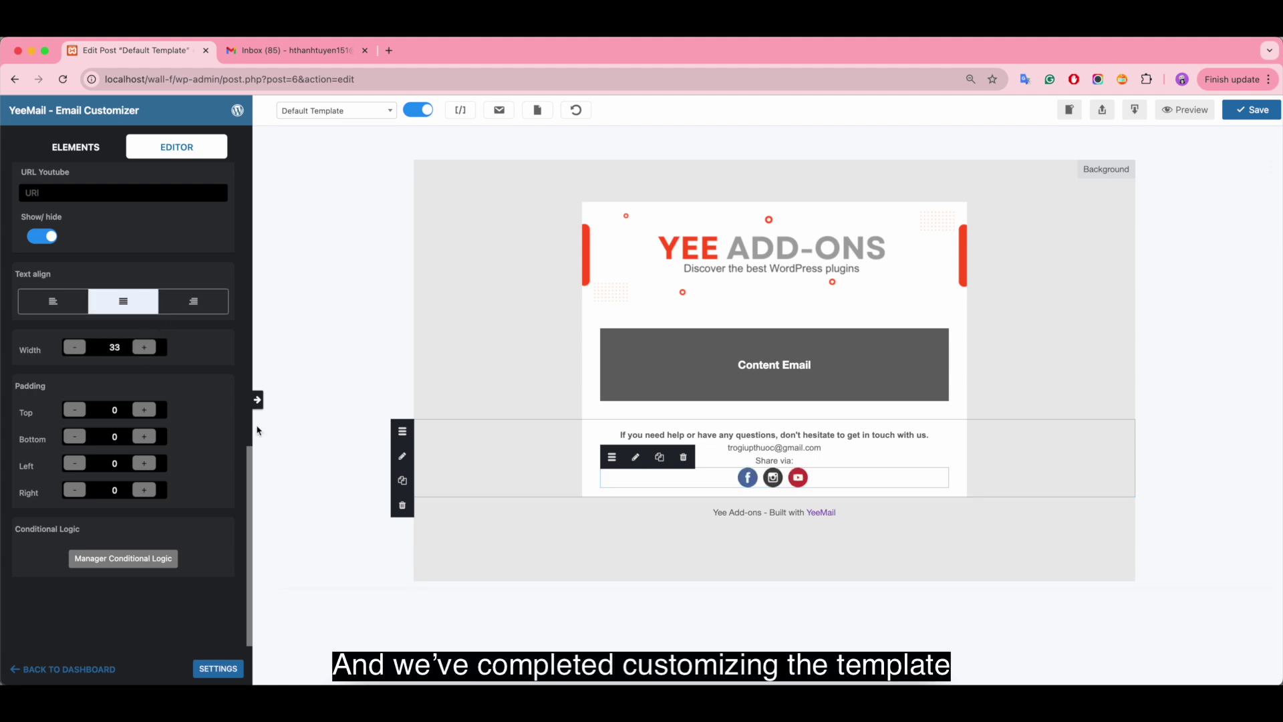
pyautogui.click(1130, 427)
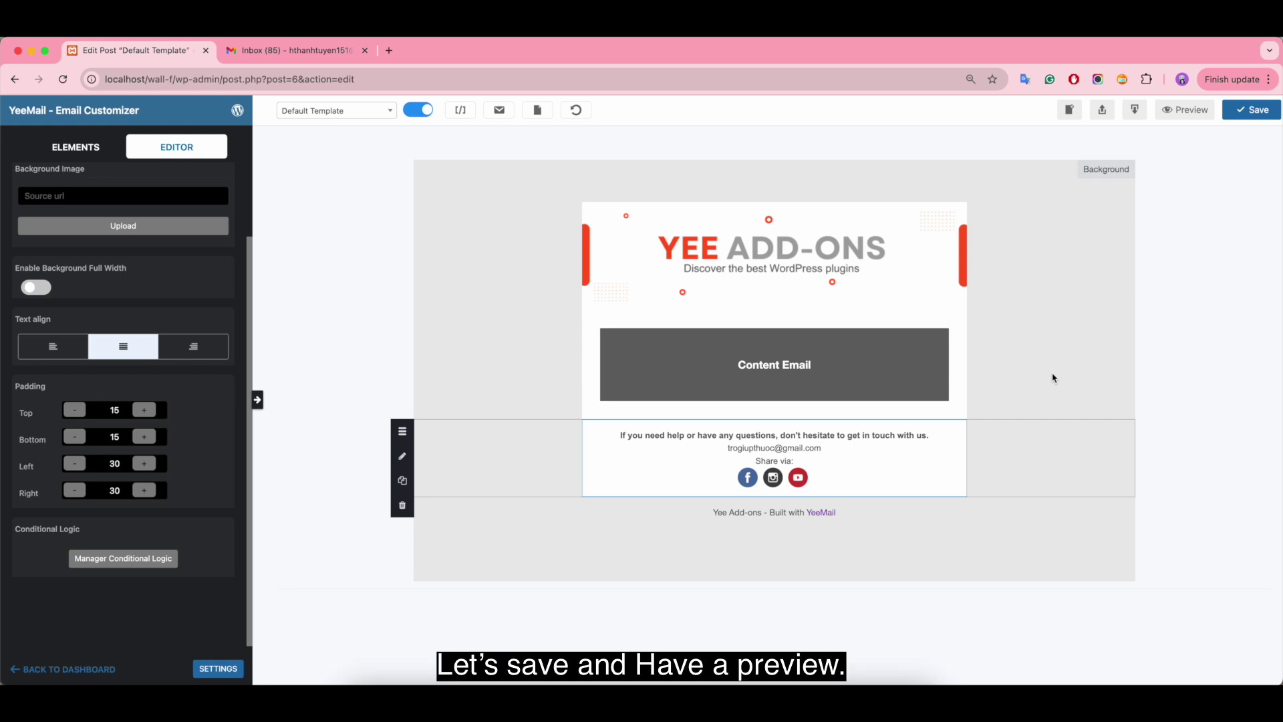
# - Save the template, check its desktop and mobile previews, and return to the editor
pyautogui.click(1252, 110)
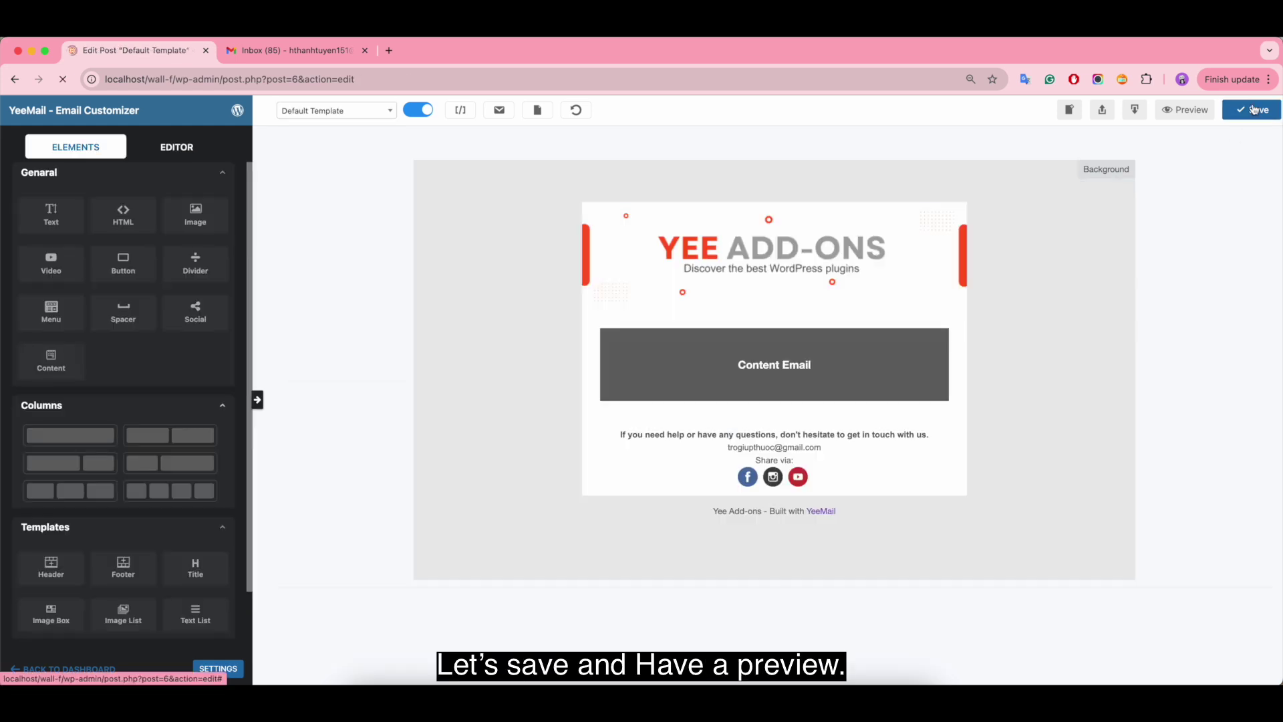
pyautogui.click(1161, 116)
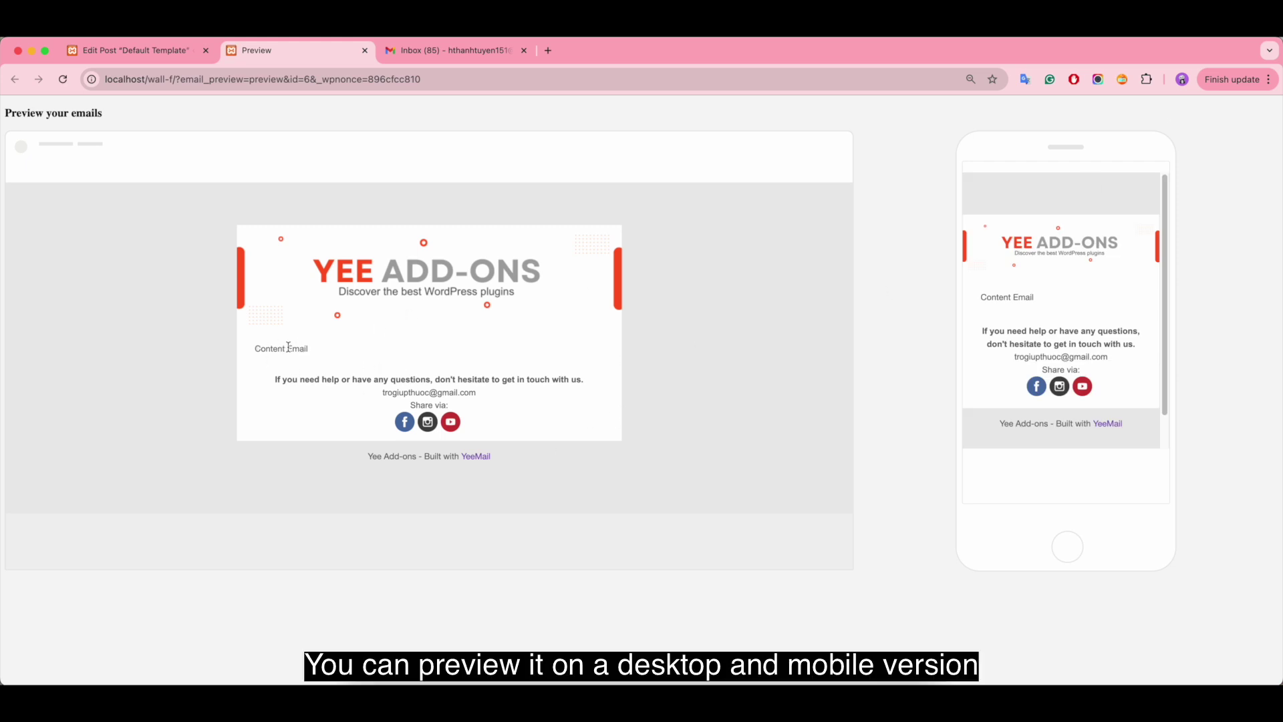
pyautogui.moveTo(254, 348); pyautogui.dragTo(315, 354)
pyautogui.moveTo(1073, 297); pyautogui.dragTo(937, 300)
pyautogui.click(758, 228)
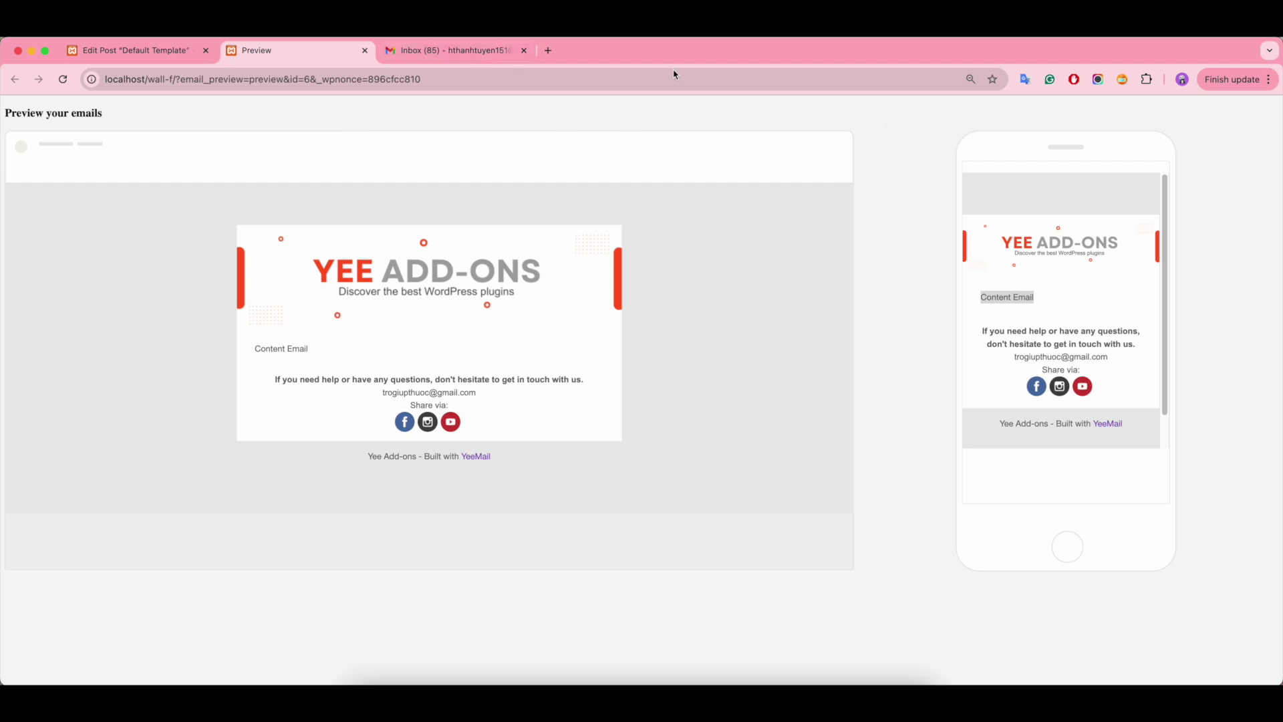
pyautogui.click(148, 52)
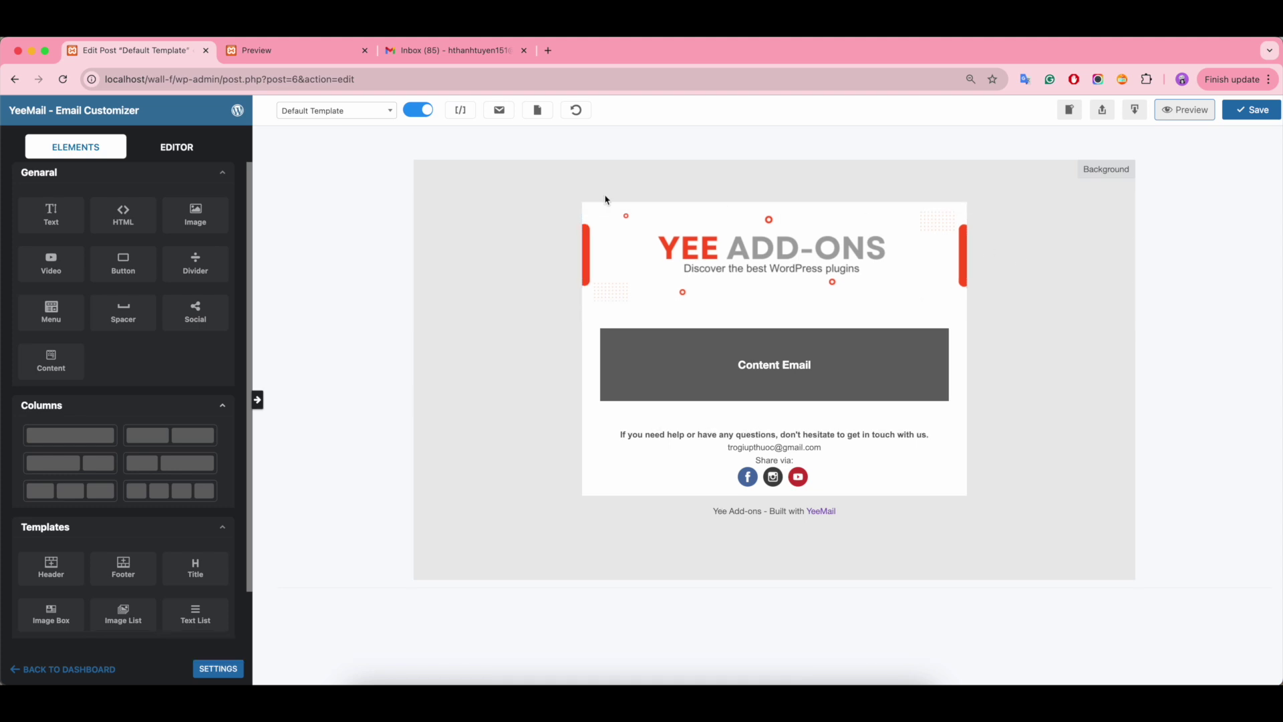
# - Close the email preview and toggle the Default Template off and back on in the Email Templates list
pyautogui.click(365, 51)
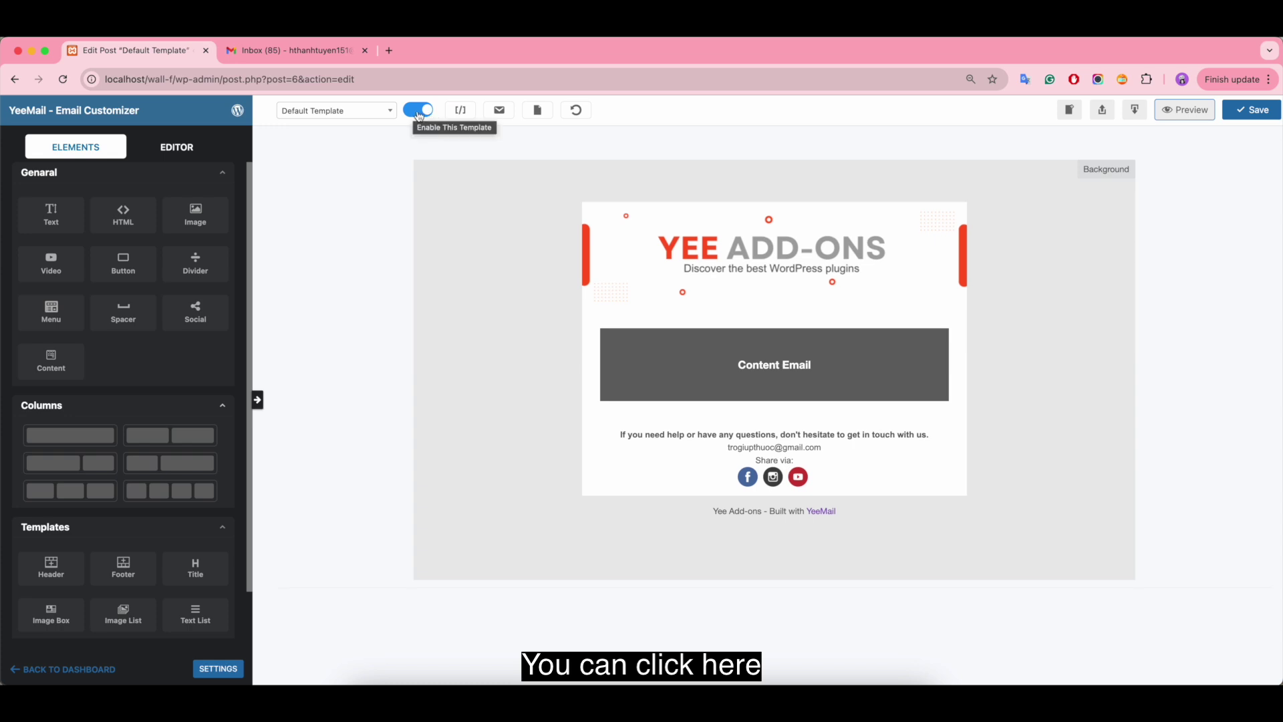
pyautogui.click(421, 112)
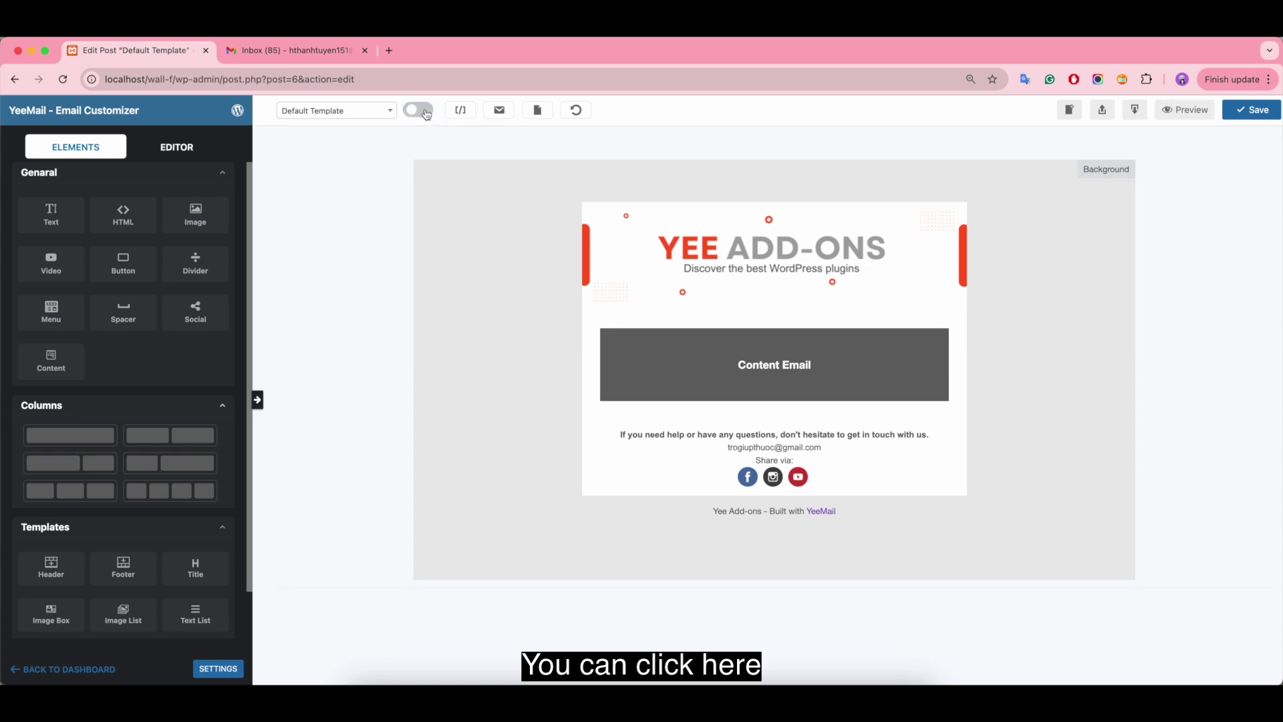
pyautogui.click(427, 115)
pyautogui.click(238, 110)
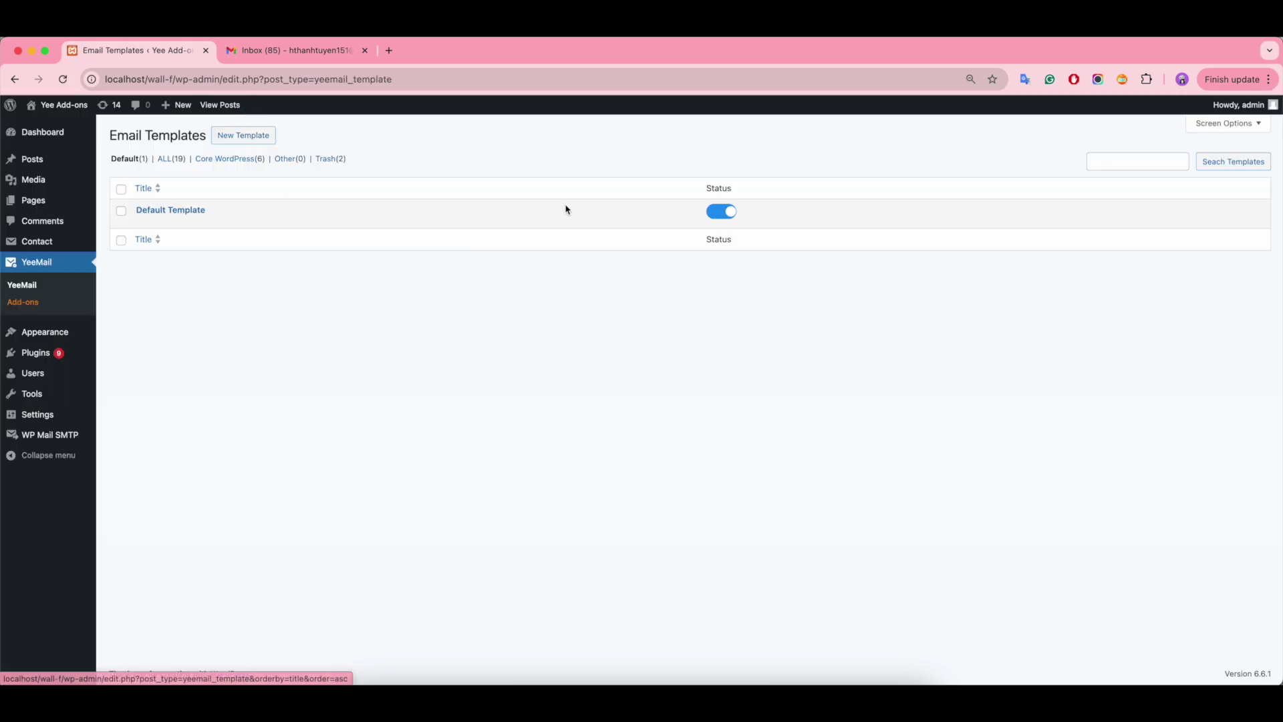
pyautogui.click(722, 212)
pyautogui.click(727, 215)
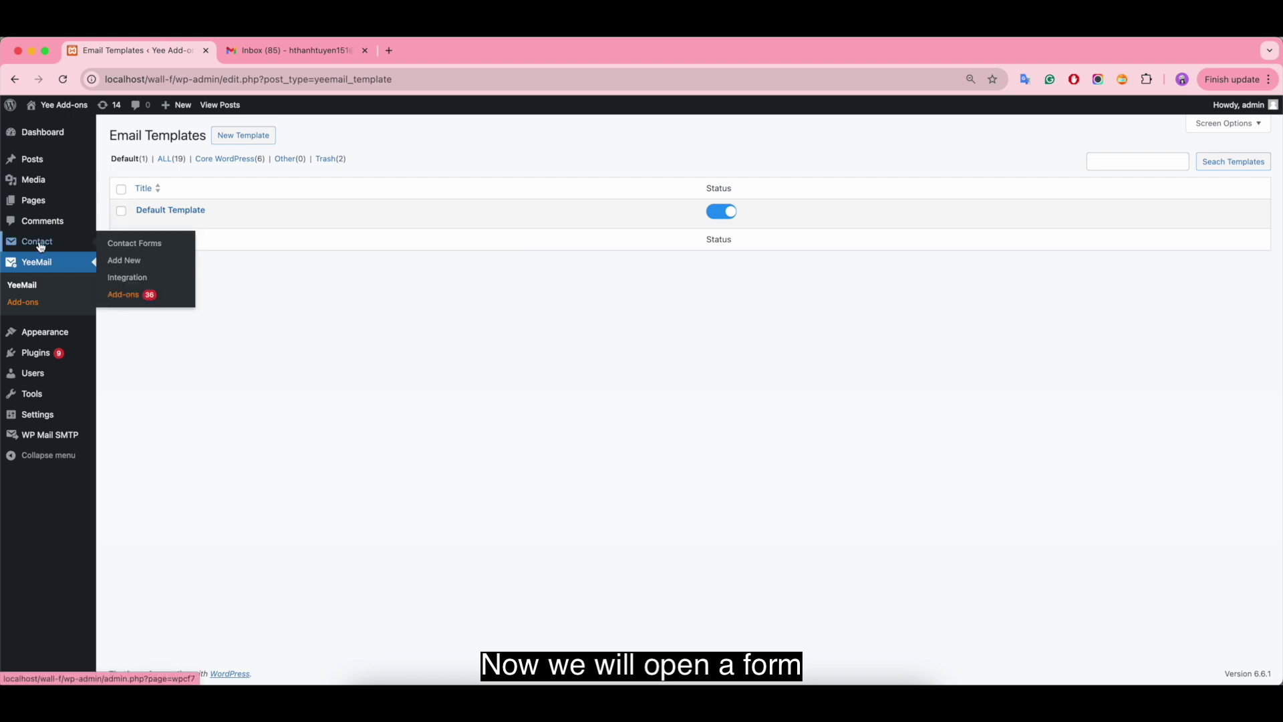
# - Open the WordPress All Pages list in a new browser tab
pyautogui.moveTo(48, 205)
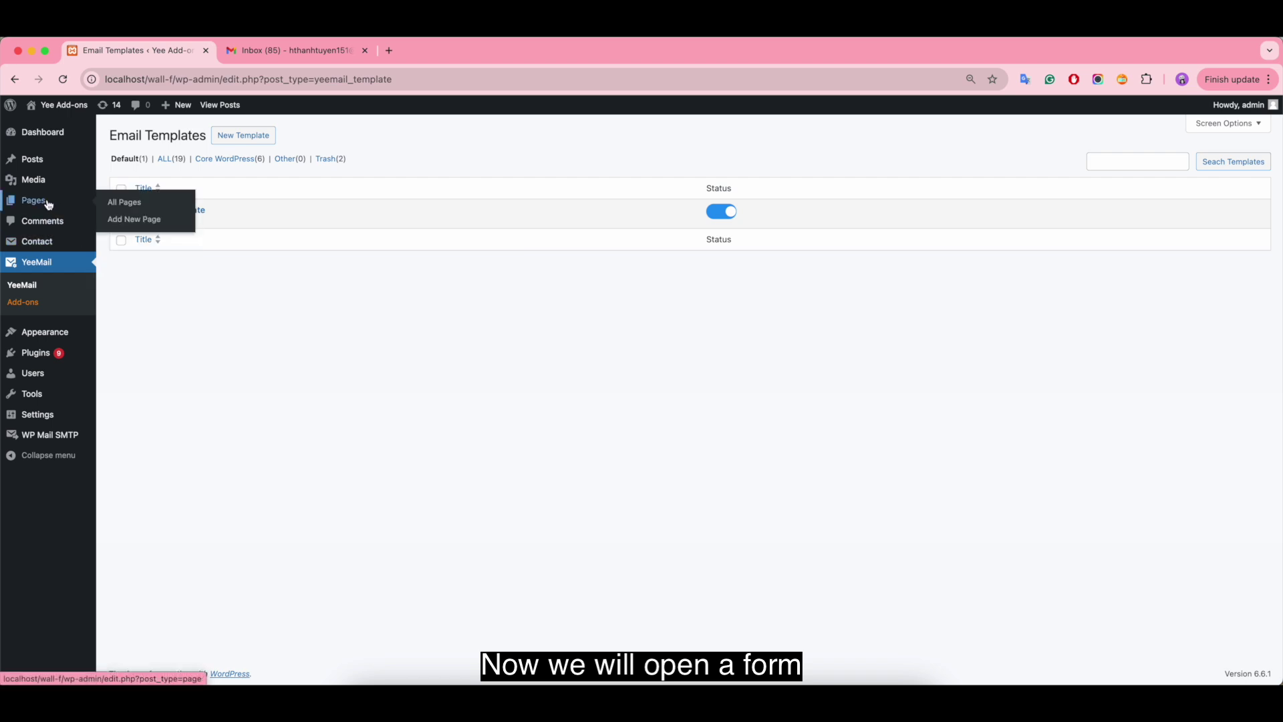
pyautogui.rightClick(126, 203)
pyautogui.click(143, 208)
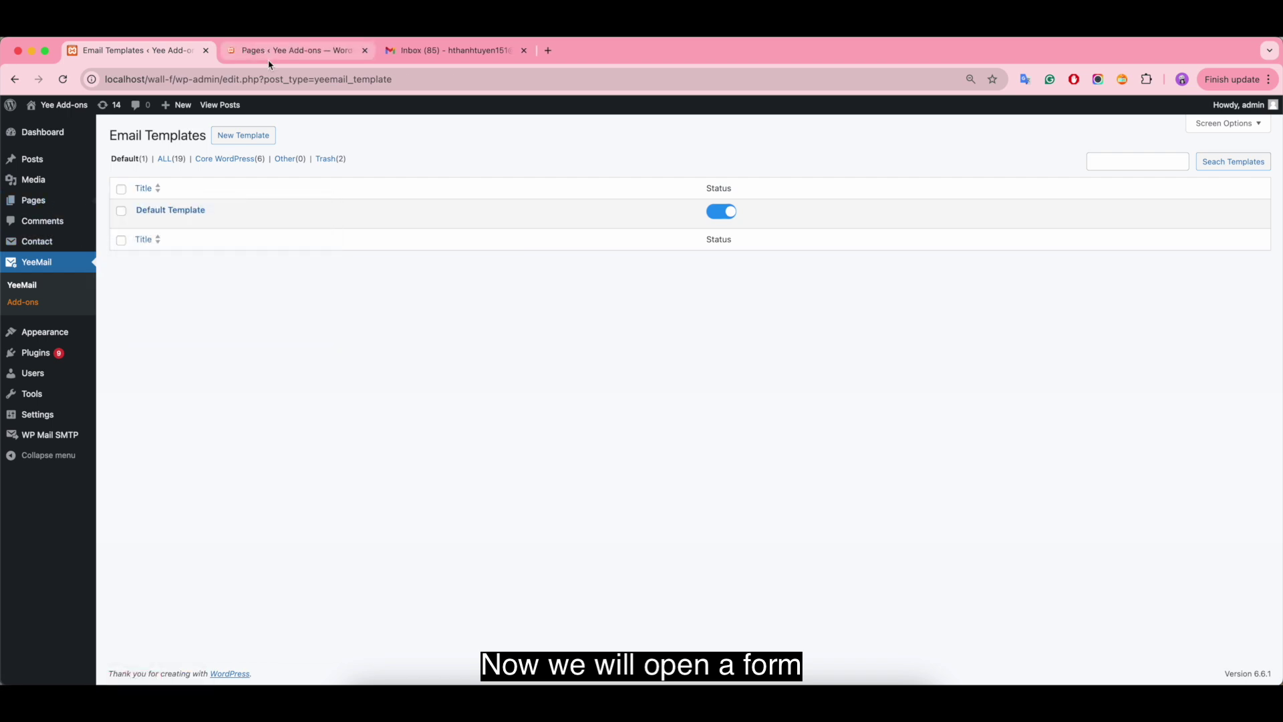
# - On the Demo Email Customizer page, submit the form with a sender e-mail and message 'Test Dèfault Template'
pyautogui.click(324, 52)
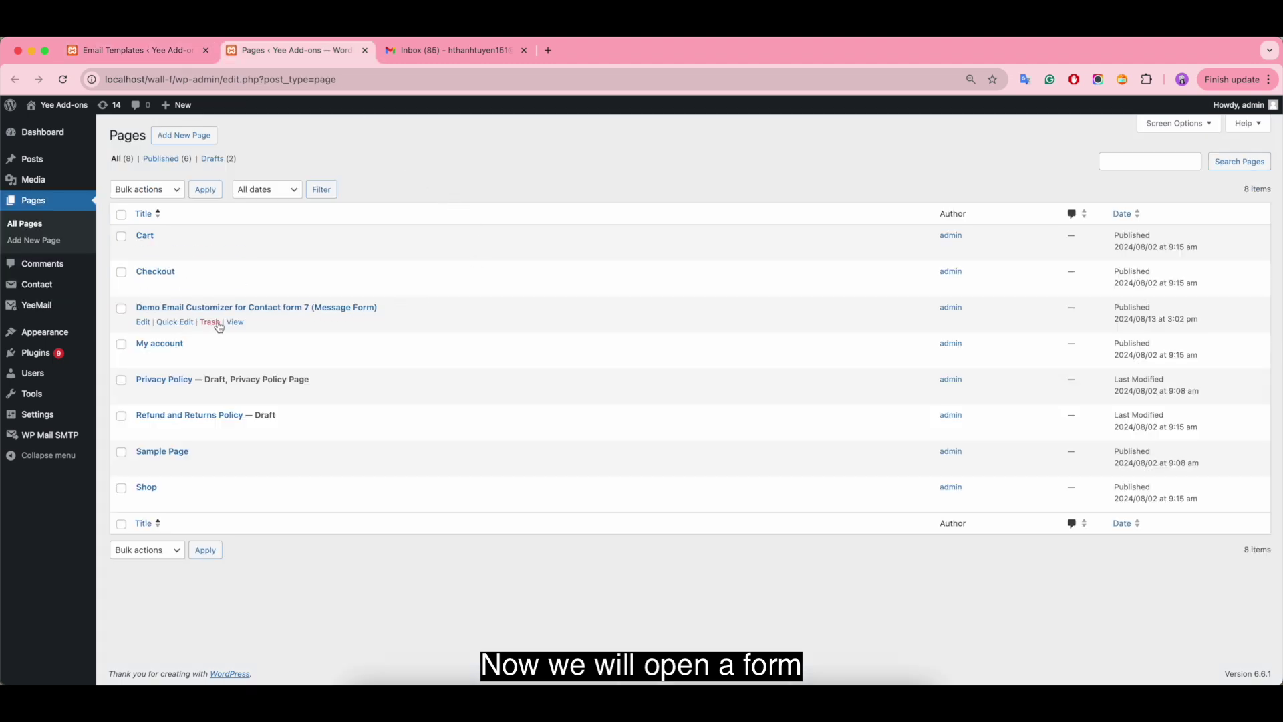
pyautogui.click(235, 322)
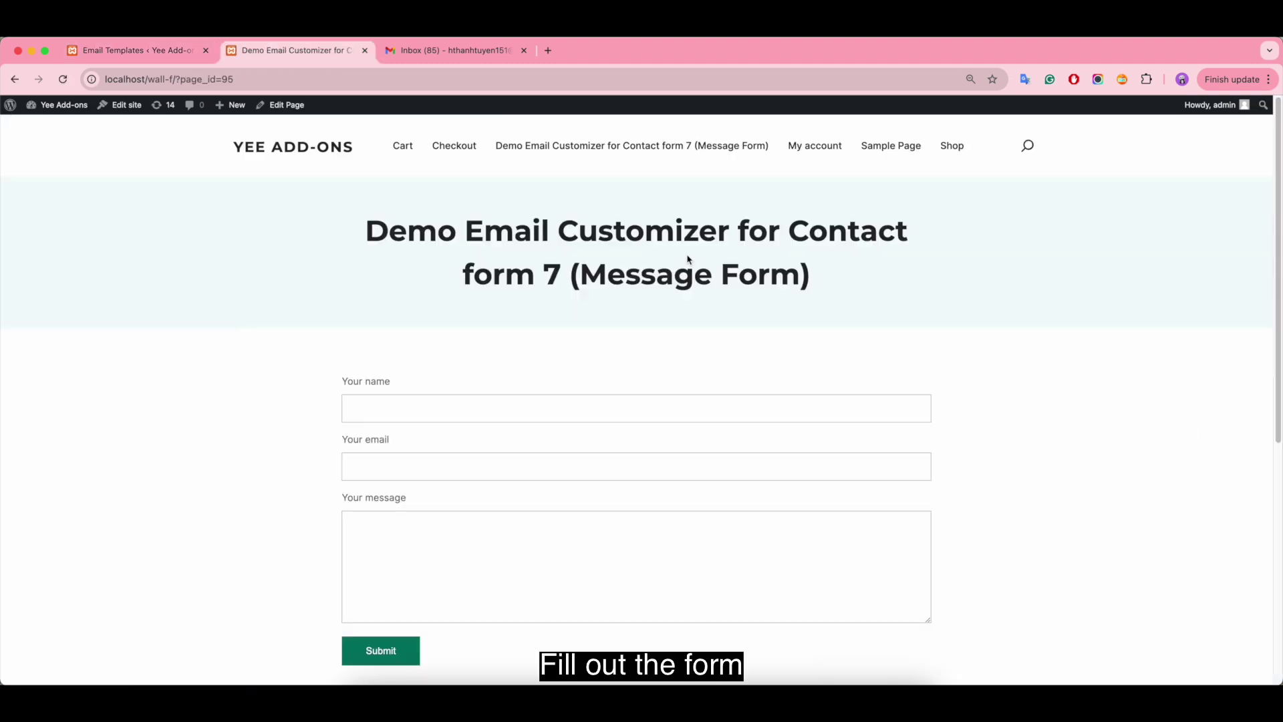
pyautogui.click(384, 403)
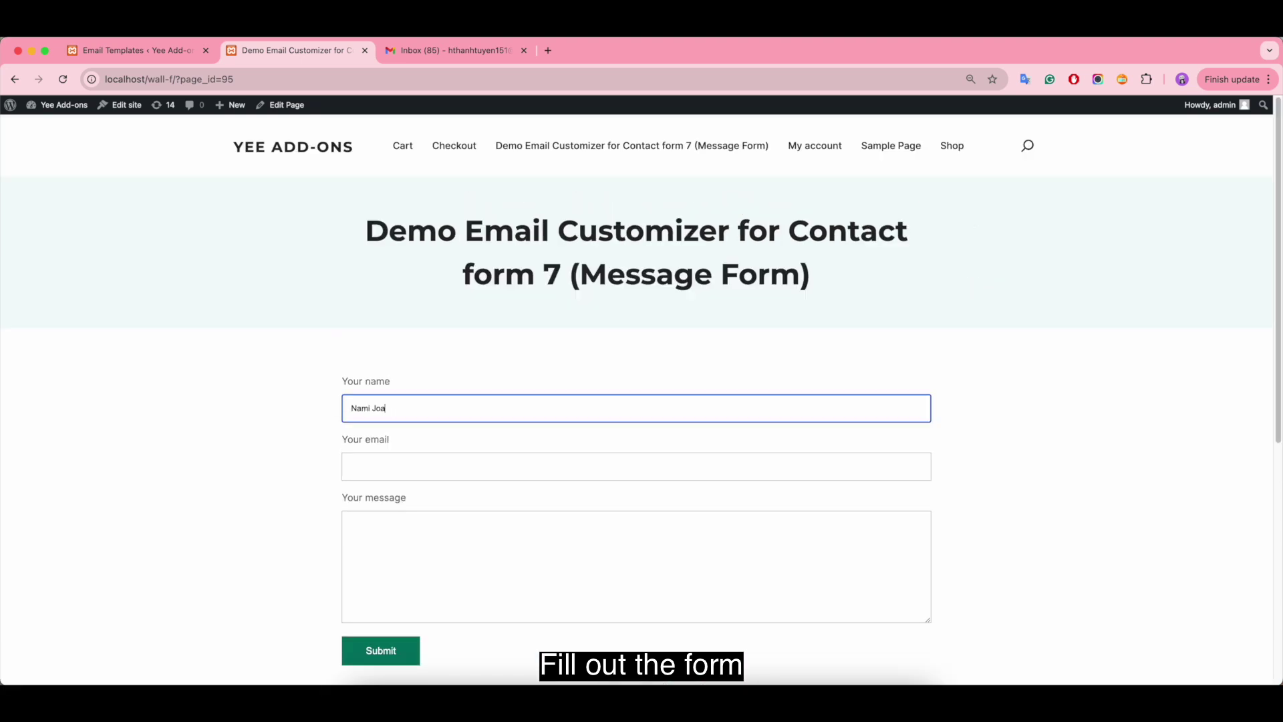
pyautogui.click(351, 467)
pyautogui.click(381, 537)
pyautogui.write('Test')
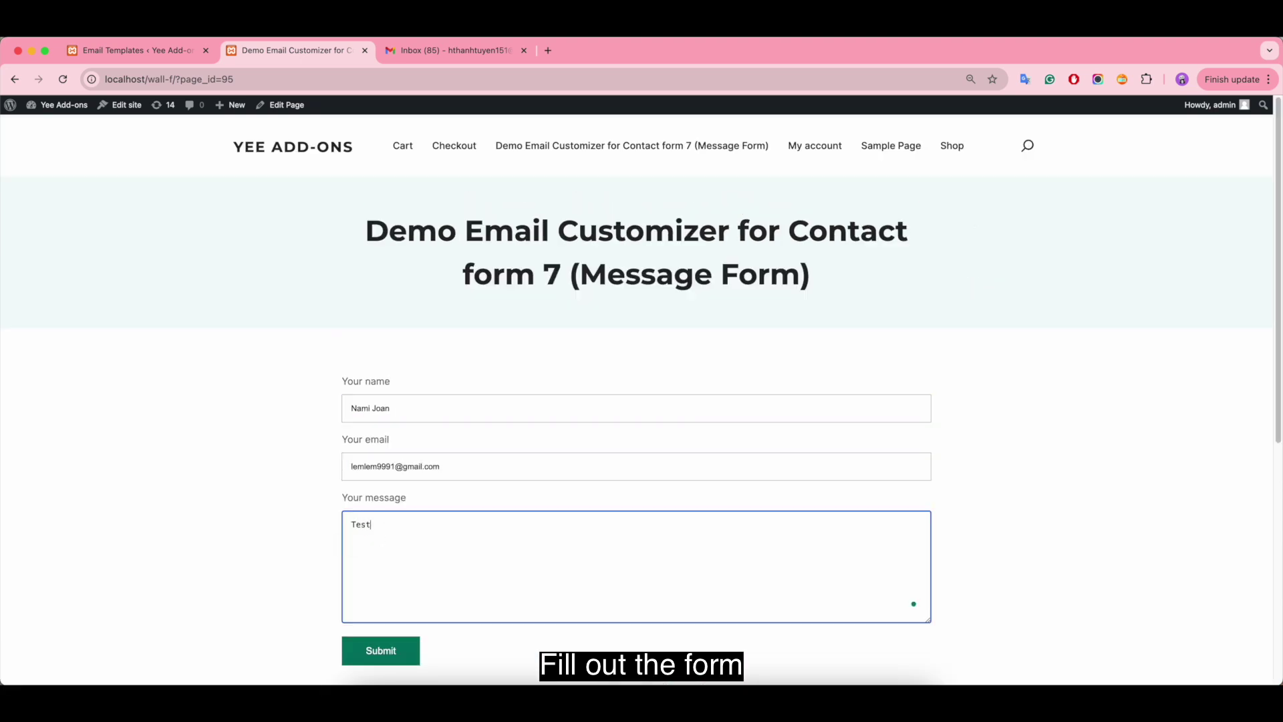
pyautogui.write(' Dè')
pyautogui.write('fault Template')
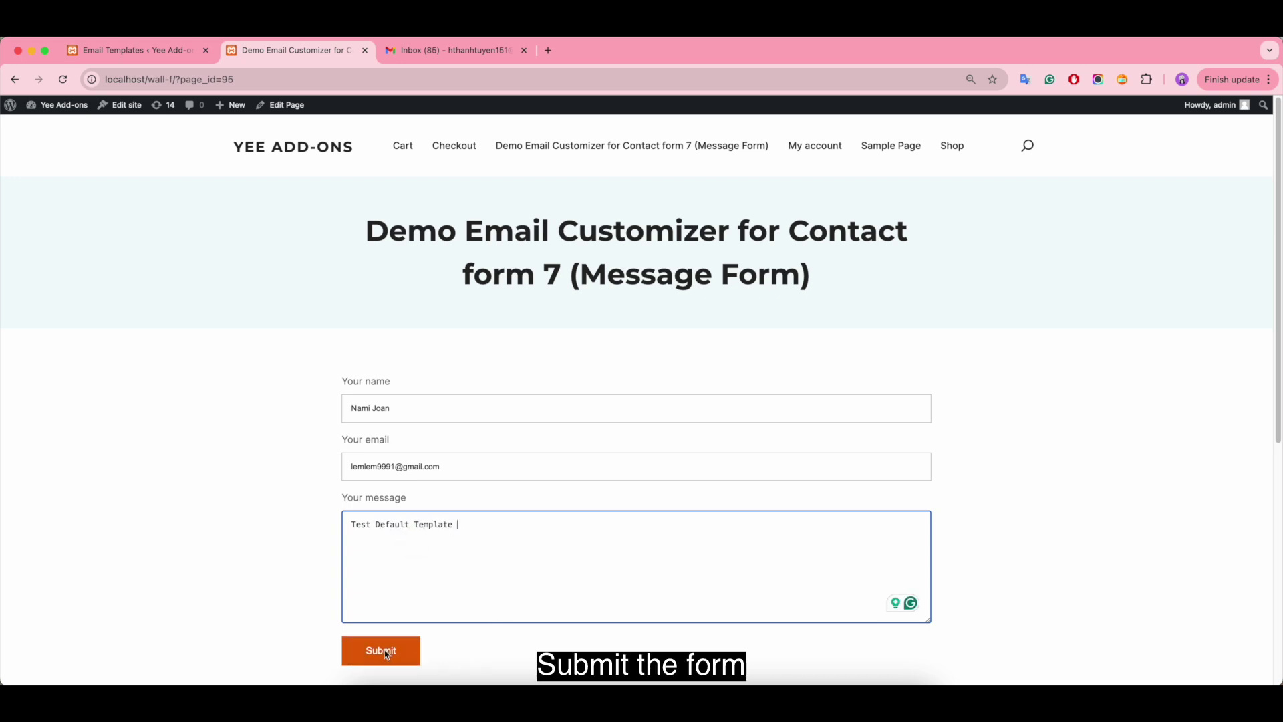
pyautogui.click(386, 655)
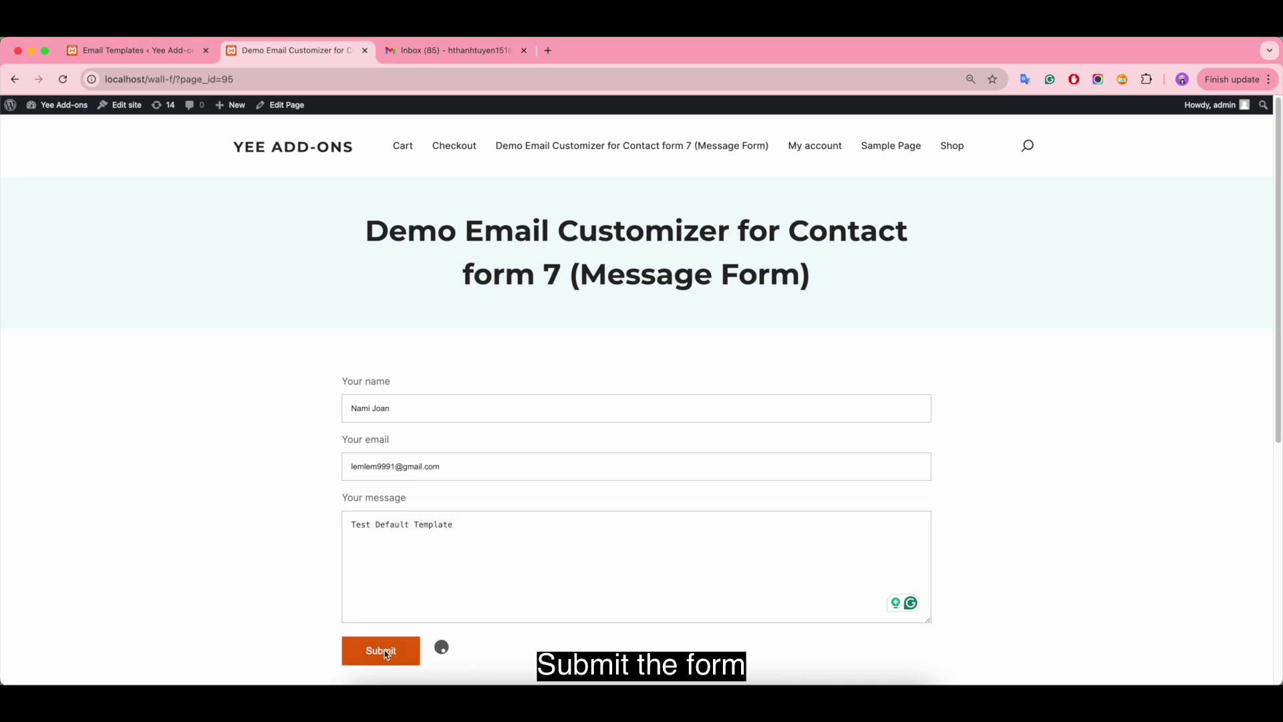
pyautogui.scroll(-1, 716, 615)
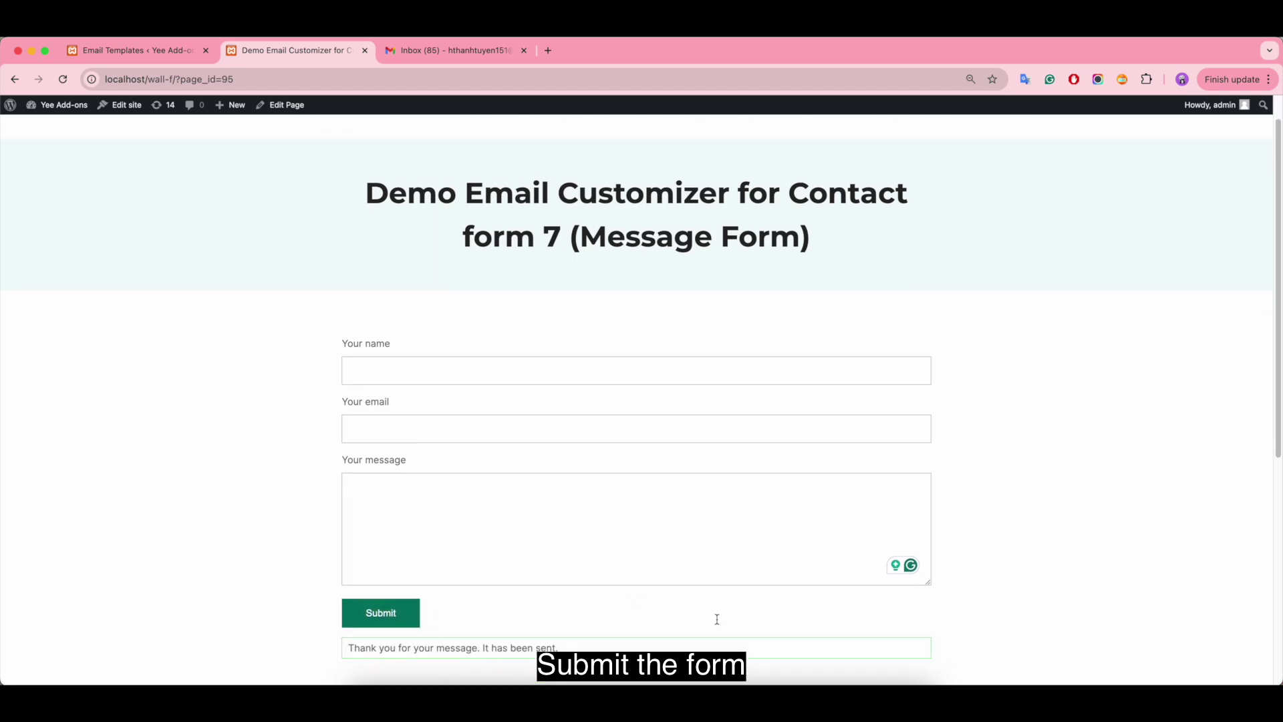
# - Open the newest Demo Email Customizer for Contact Form 7 email in the Gmail inbox
pyautogui.click(451, 59)
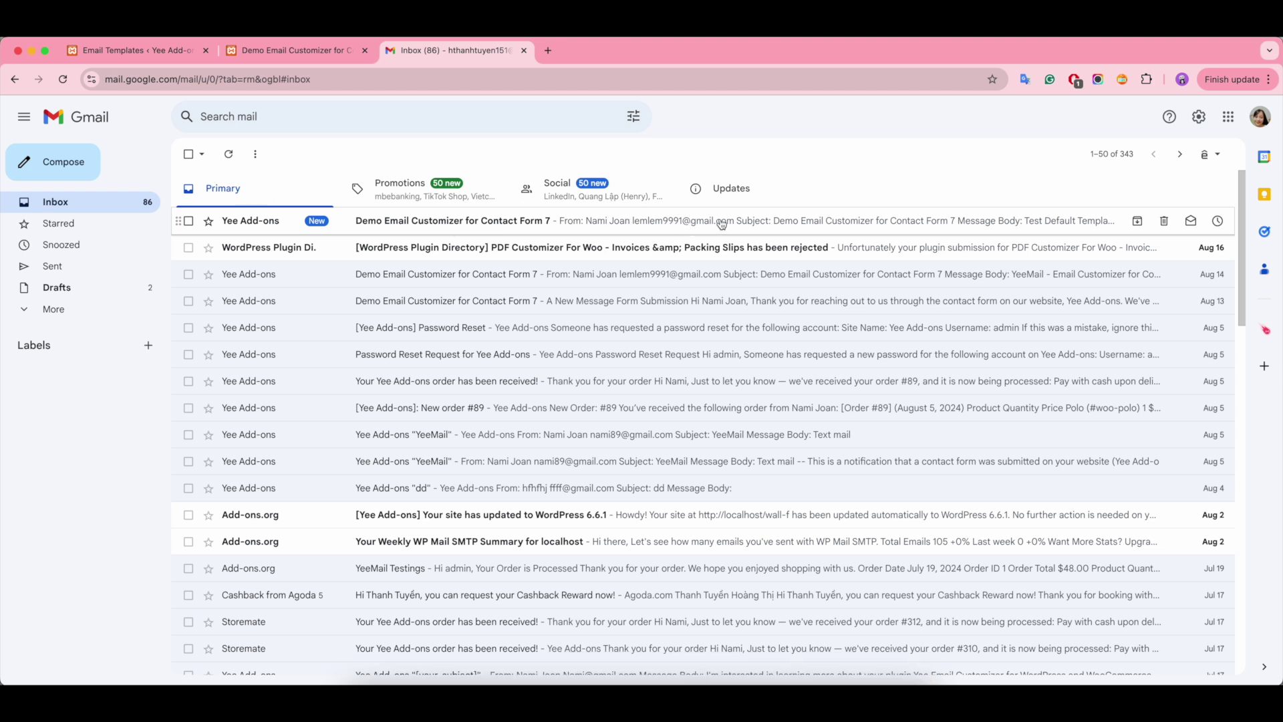
pyautogui.click(882, 223)
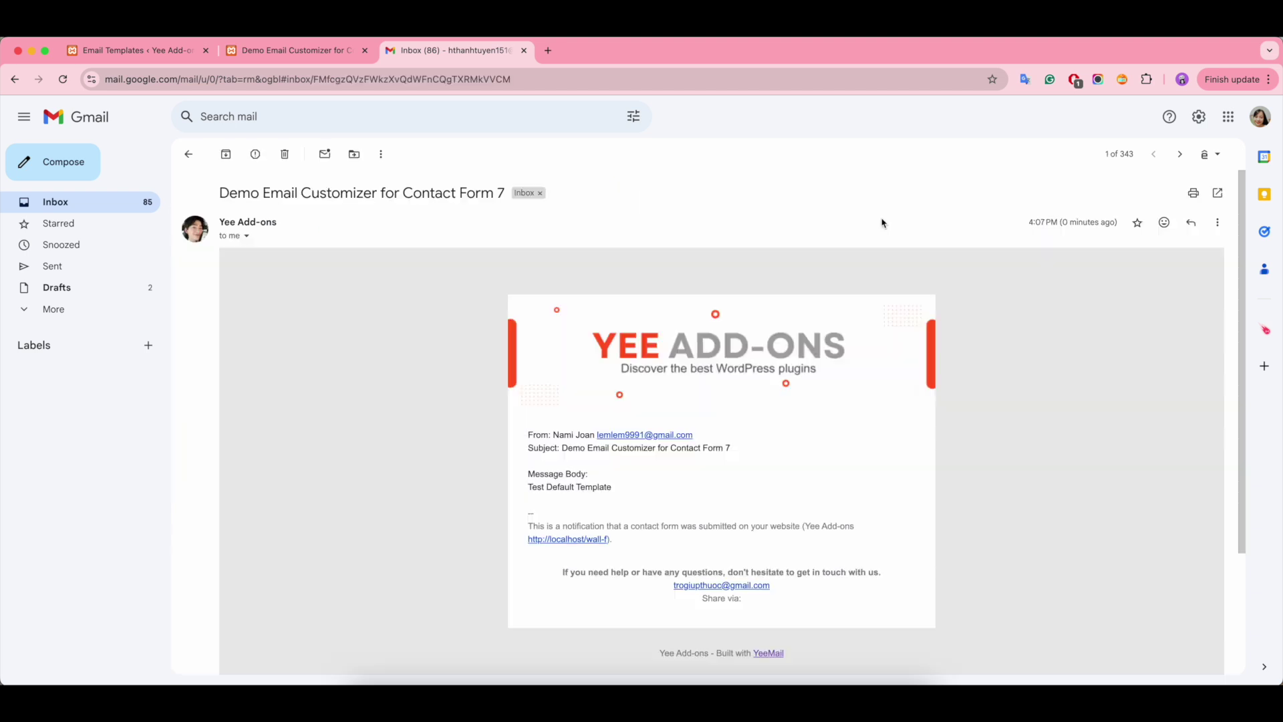